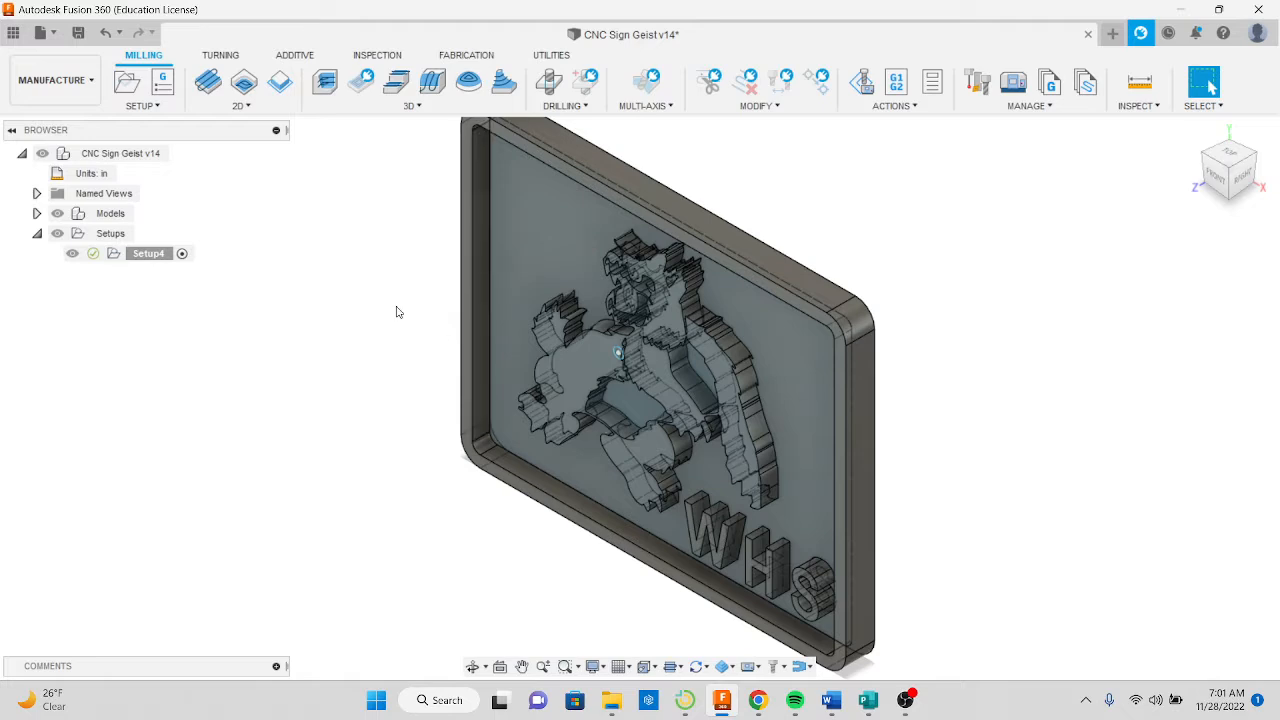
Switch to the Design workspace and return to the Manufacture workspace
click(55, 80)
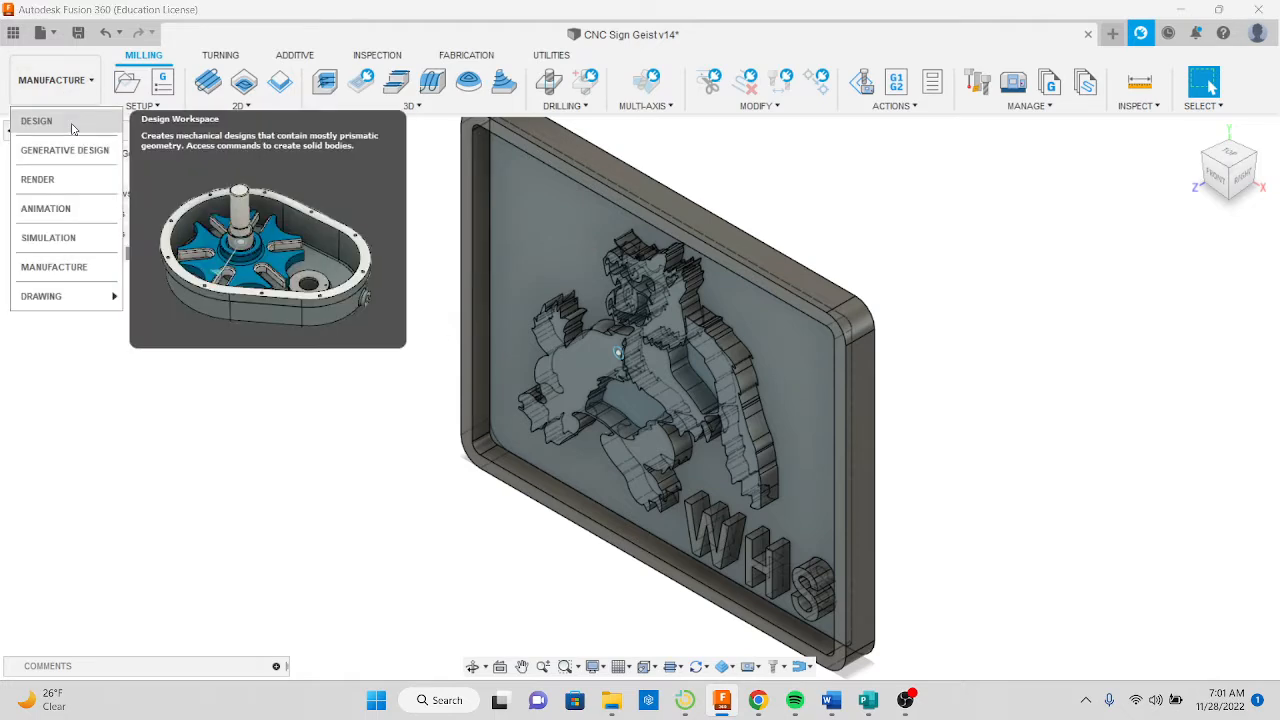
click(60, 123)
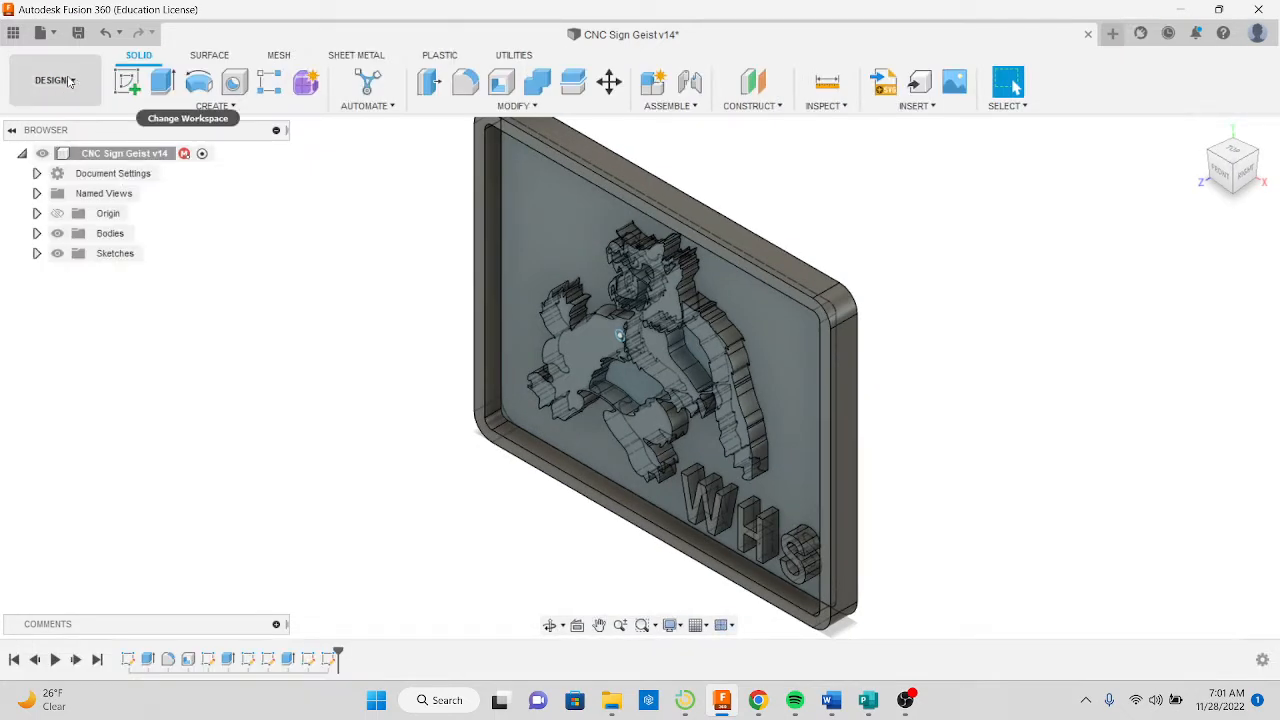
click(66, 90)
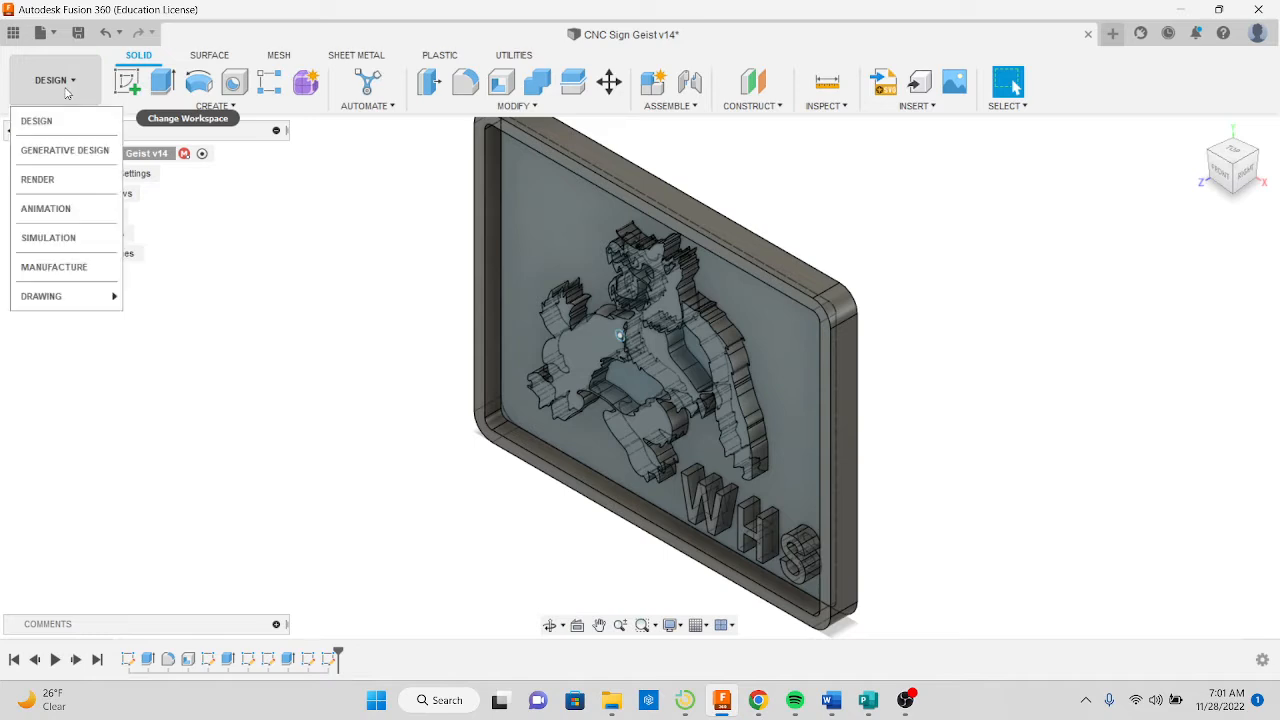
click(55, 268)
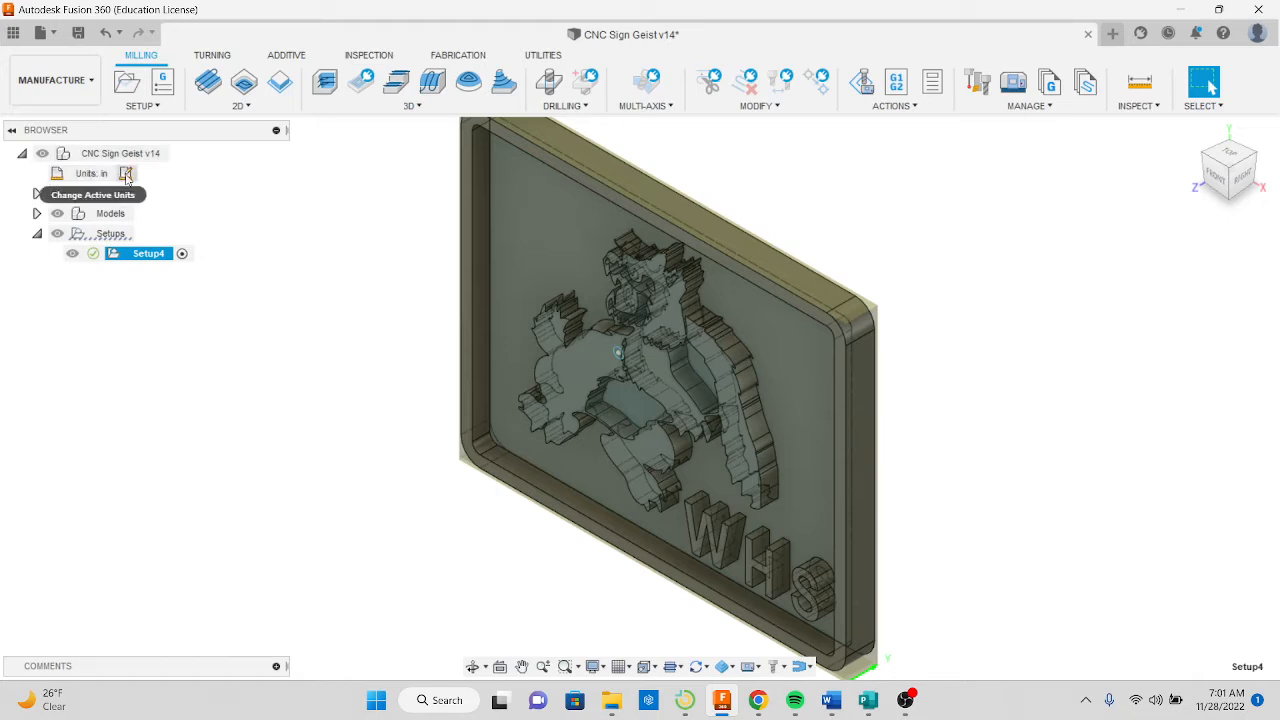
Check the active unit type for manufacturing, leaving it at Inch
click(126, 175)
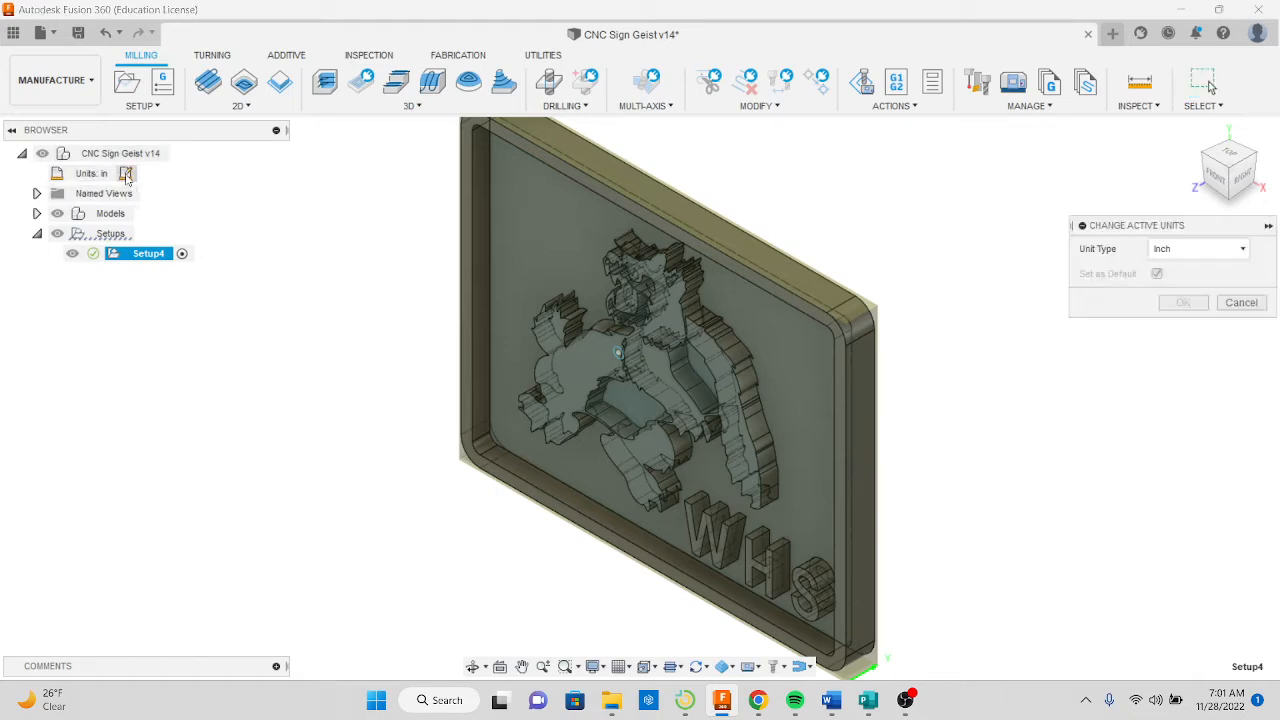
click(1210, 252)
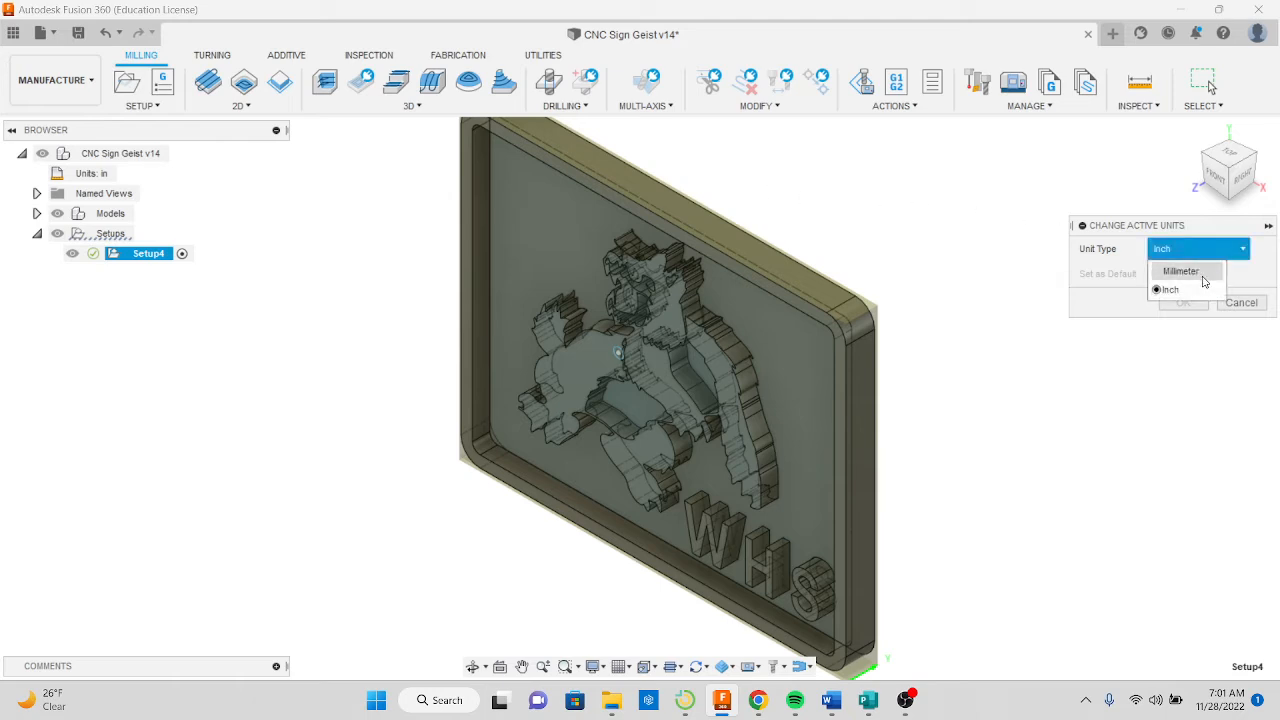
click(1191, 290)
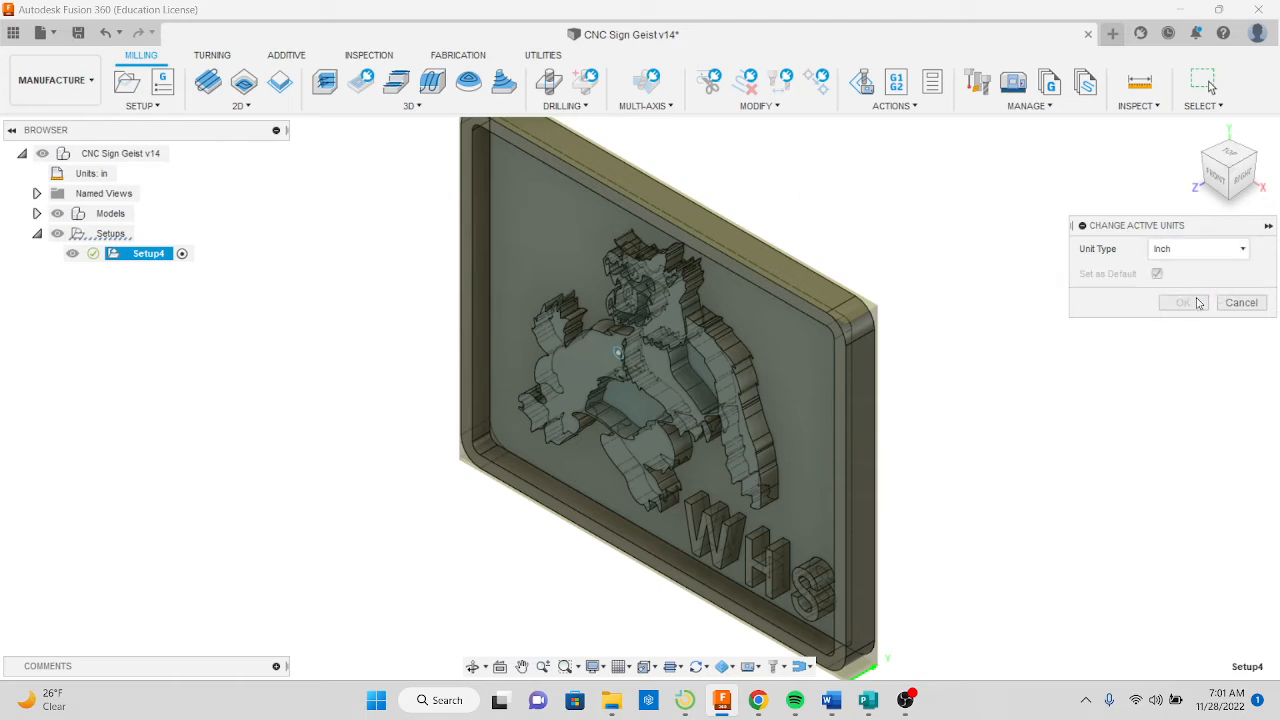
click(1240, 304)
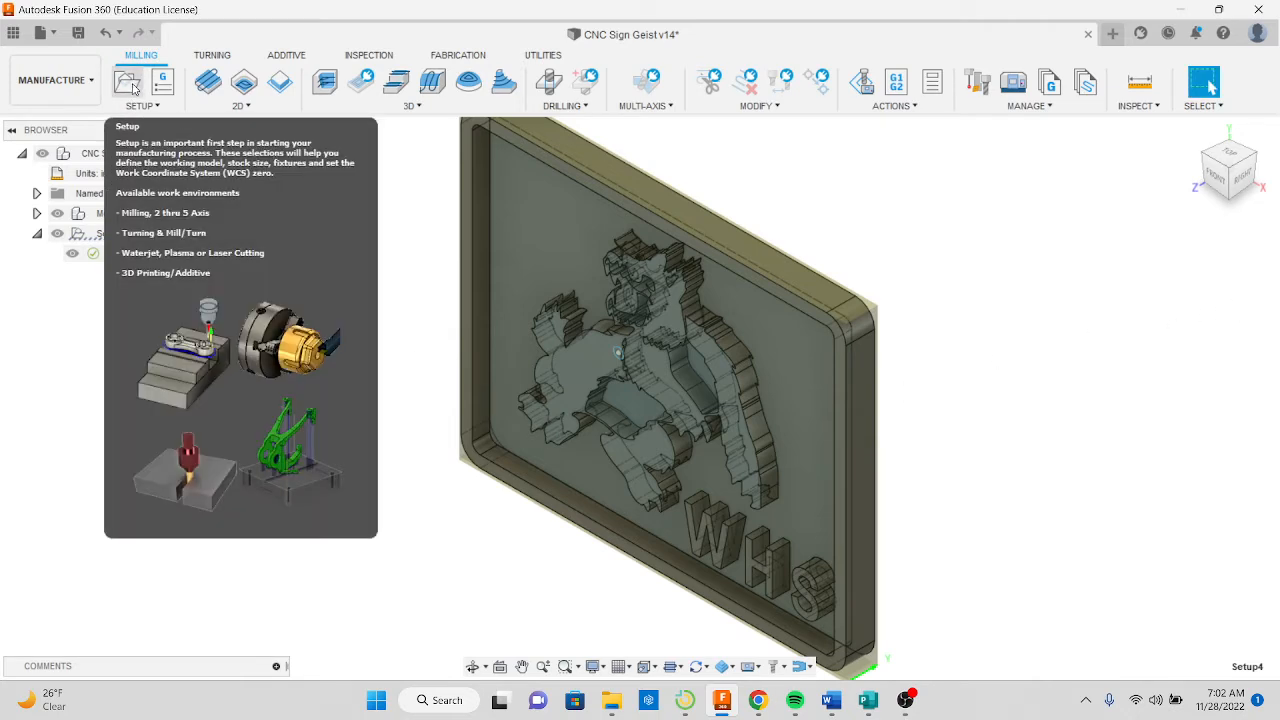
In Setup4, orient the WCS by Z axis/plane & X axis and take the Z axis from a depth edge of the letter S
click(135, 88)
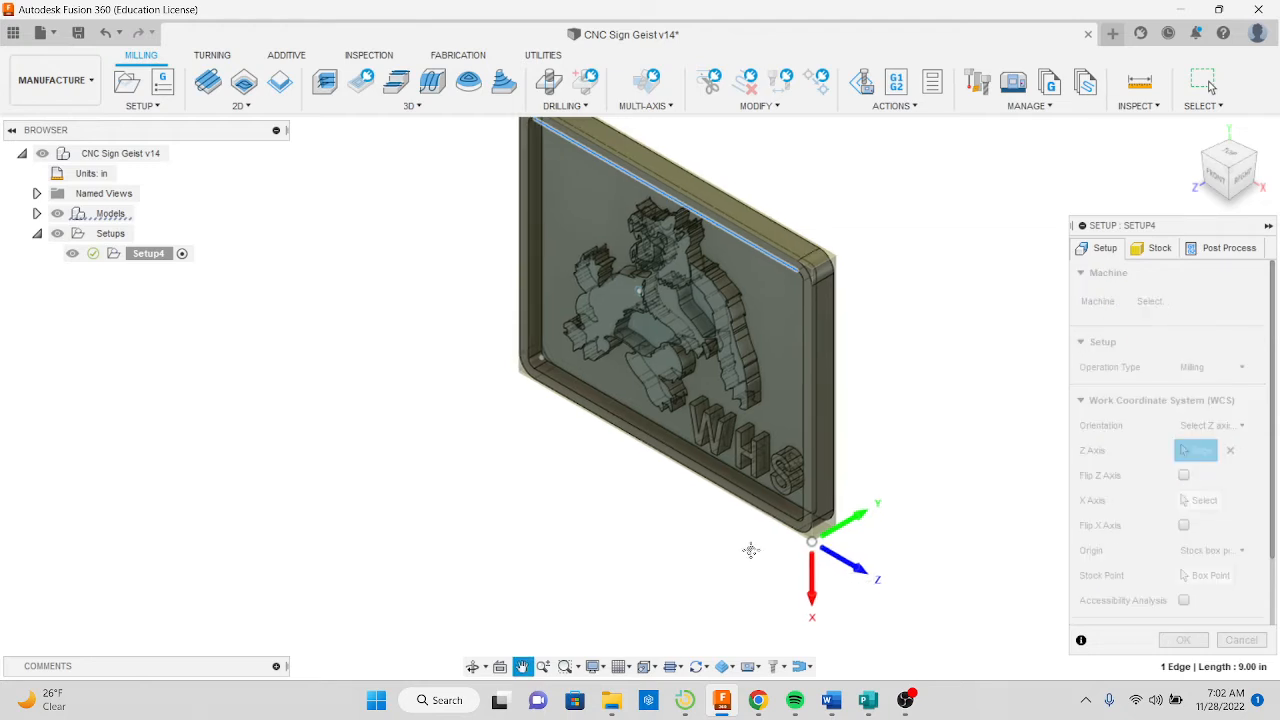
middle_drag(751, 546, 765, 562)
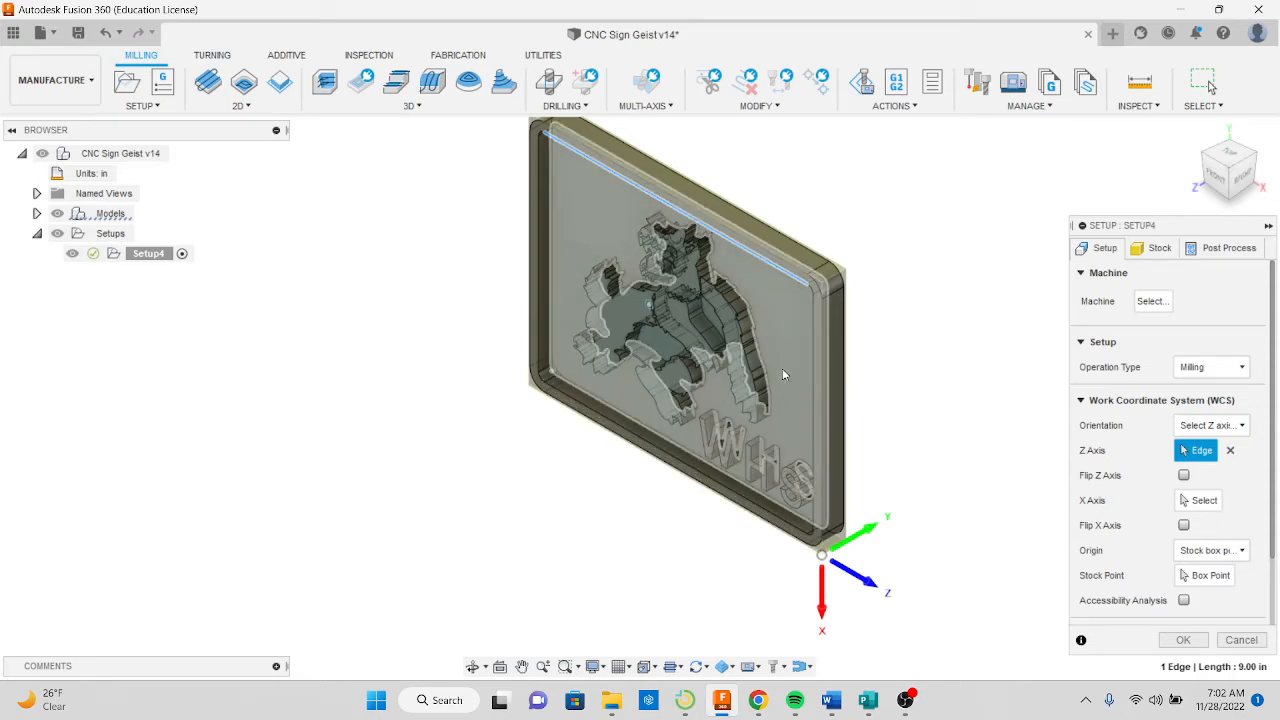
click(1177, 428)
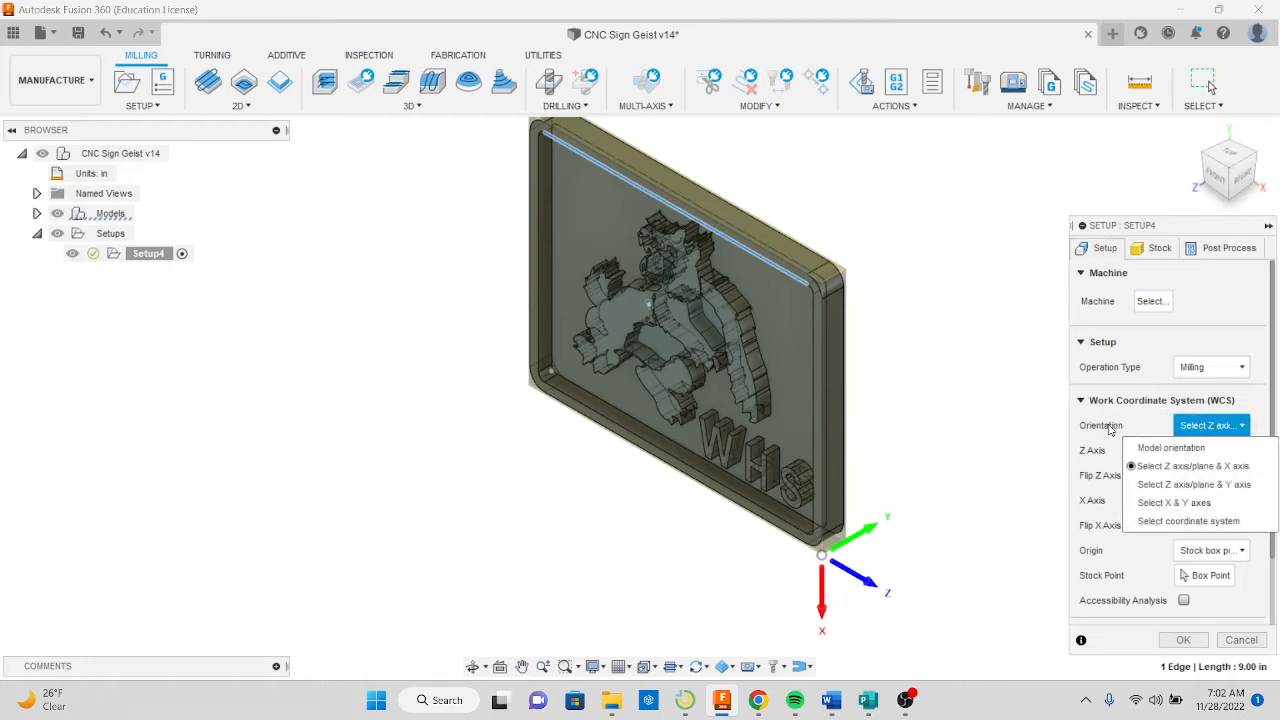
click(1150, 468)
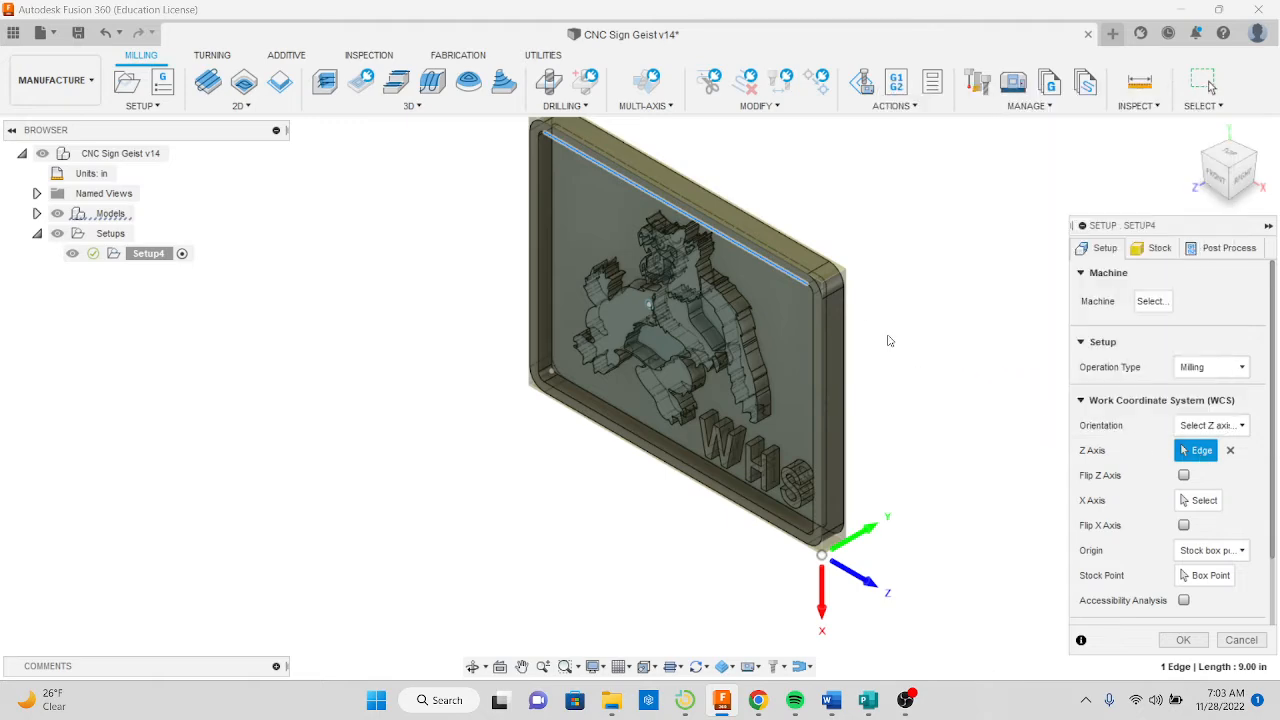
scroll(870, 330, up, 3)
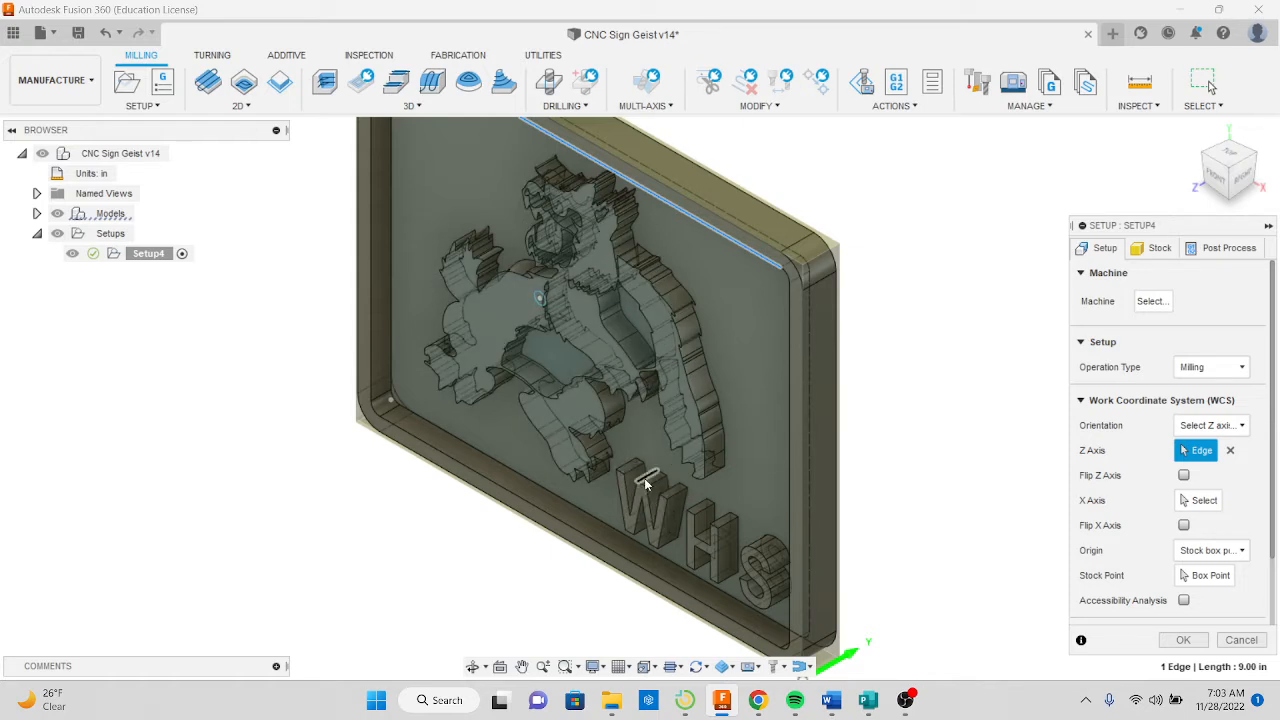
middle_drag(806, 521, 813, 387)
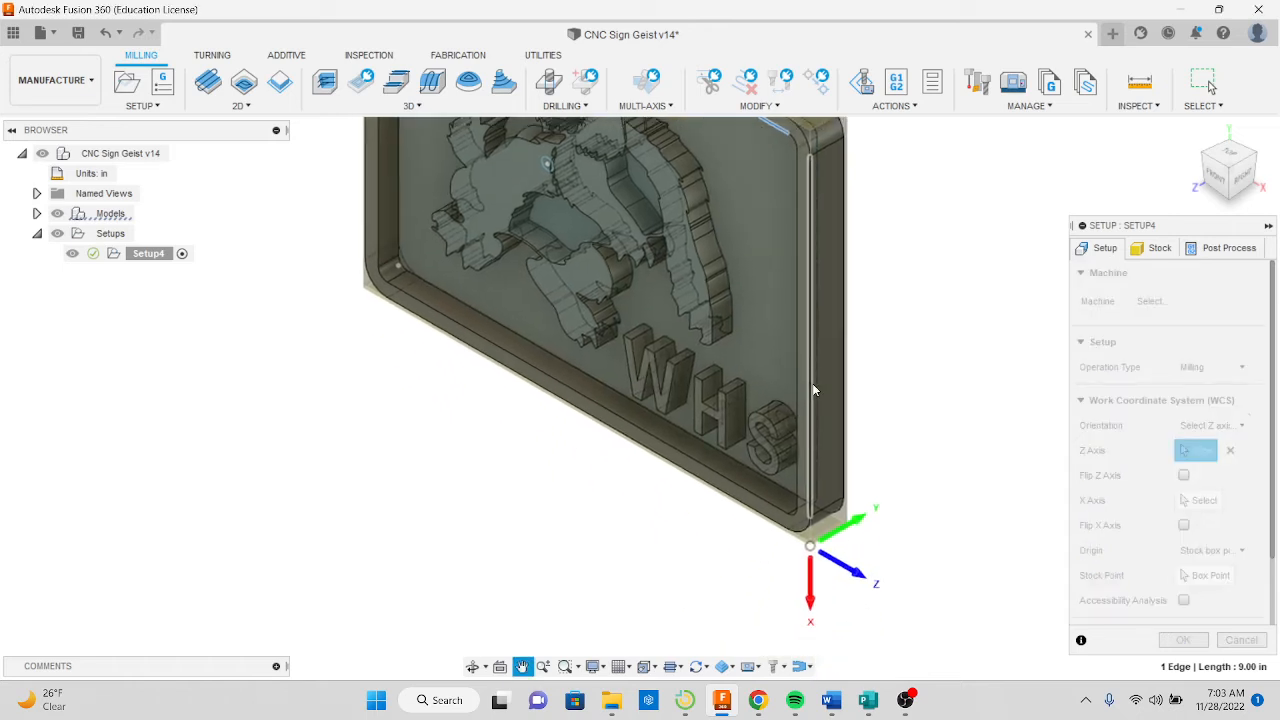
click(782, 425)
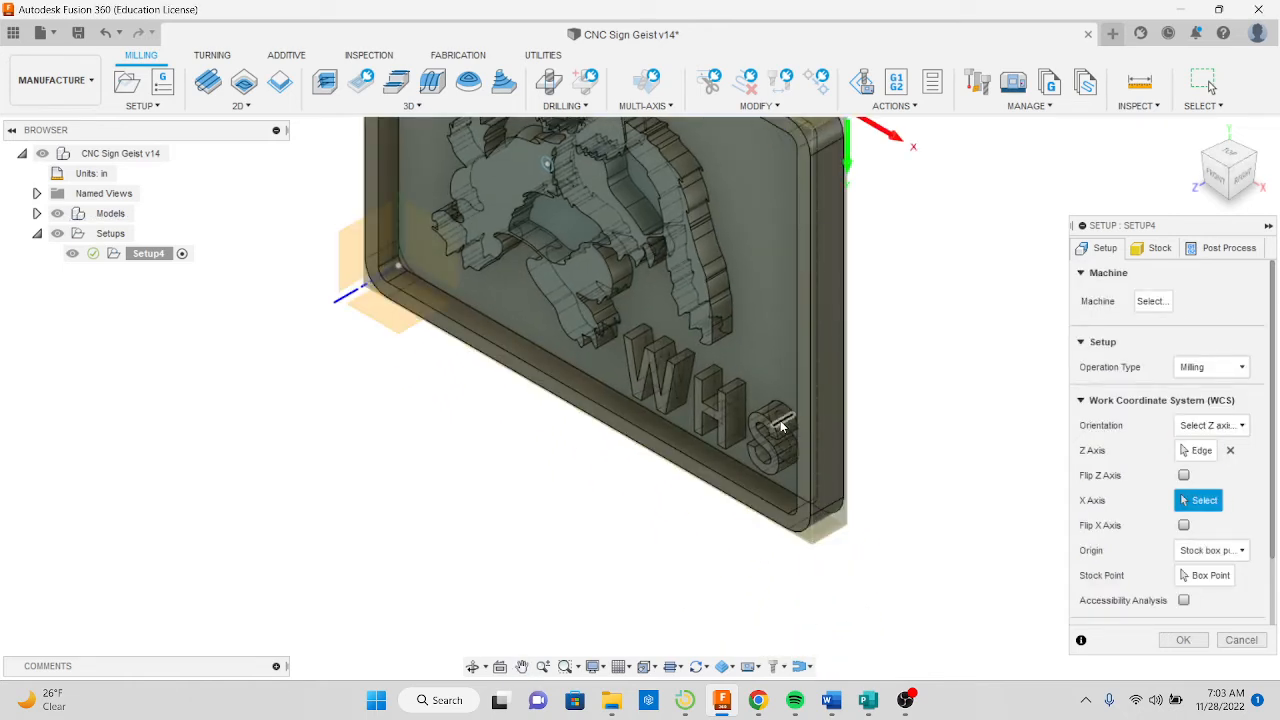
shift+middle_drag(777, 420, 796, 497)
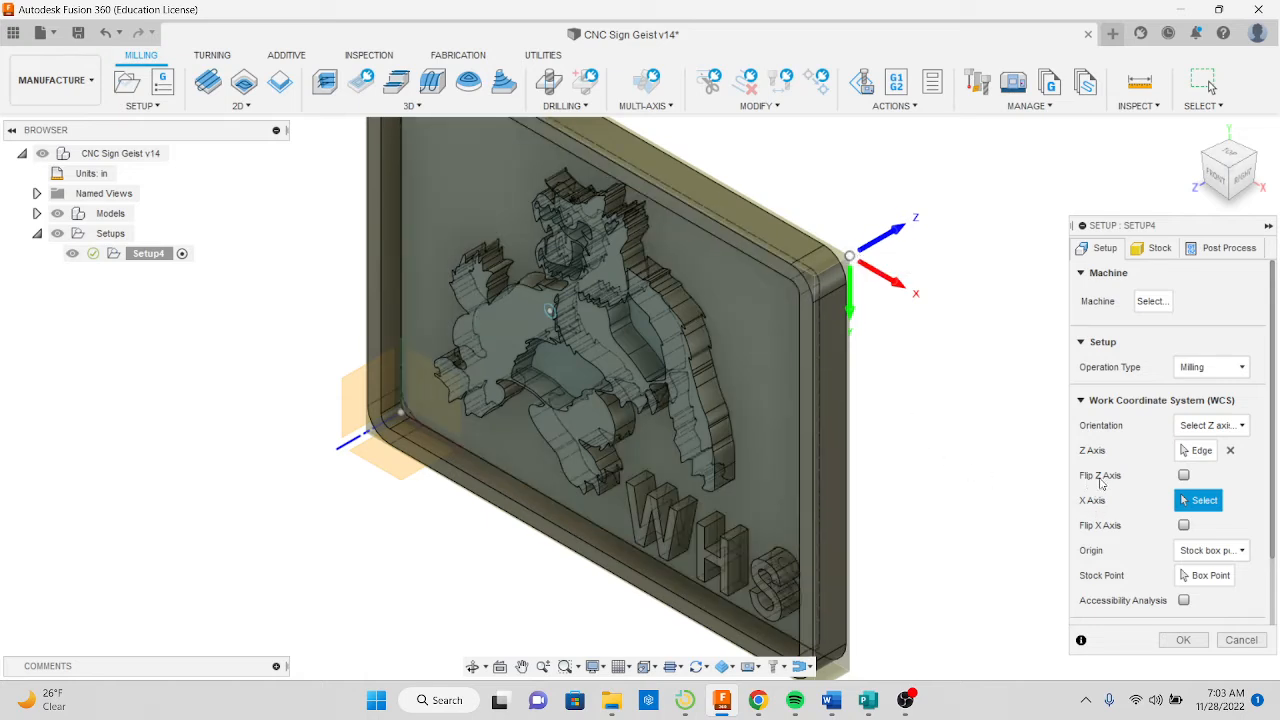
Flip the Z axis of the WCS and try flipping the X axis, leaving the X axis unflipped
click(1184, 475)
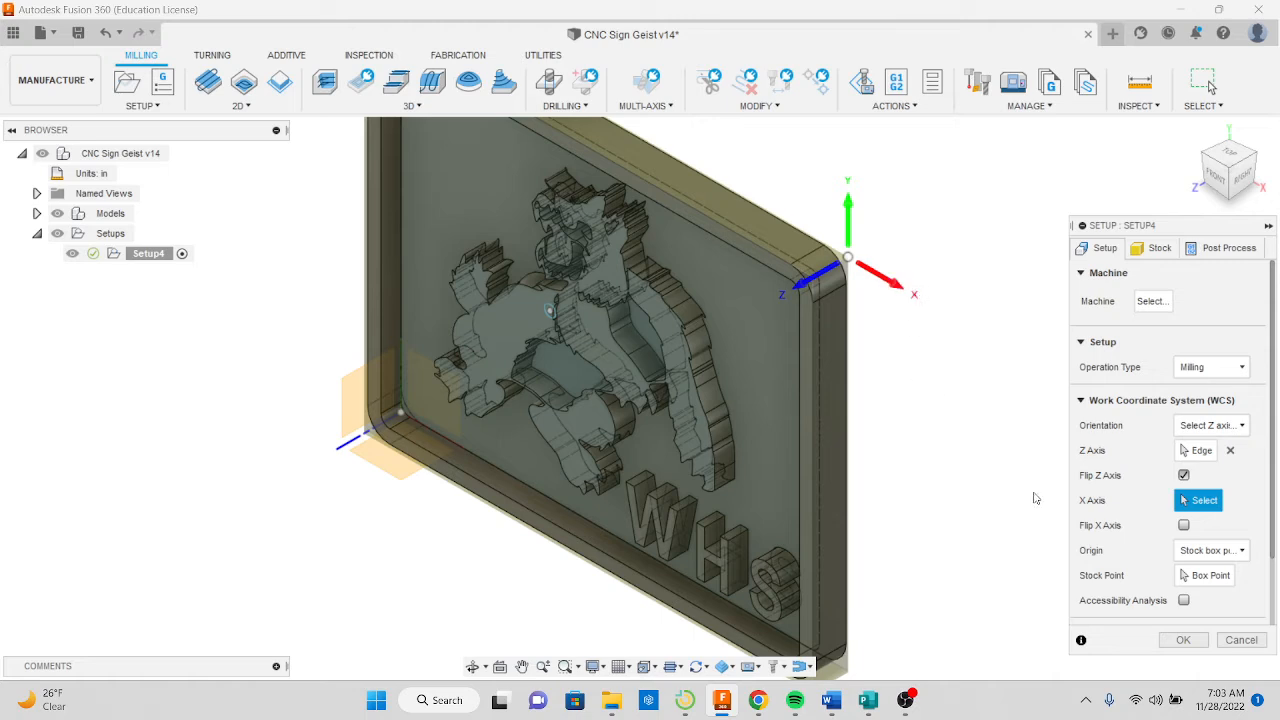
click(1184, 526)
click(1184, 526)
Place the WCS origin at the stock box point on the lower-right corner of the sign's front face
scroll(877, 420, down, 2)
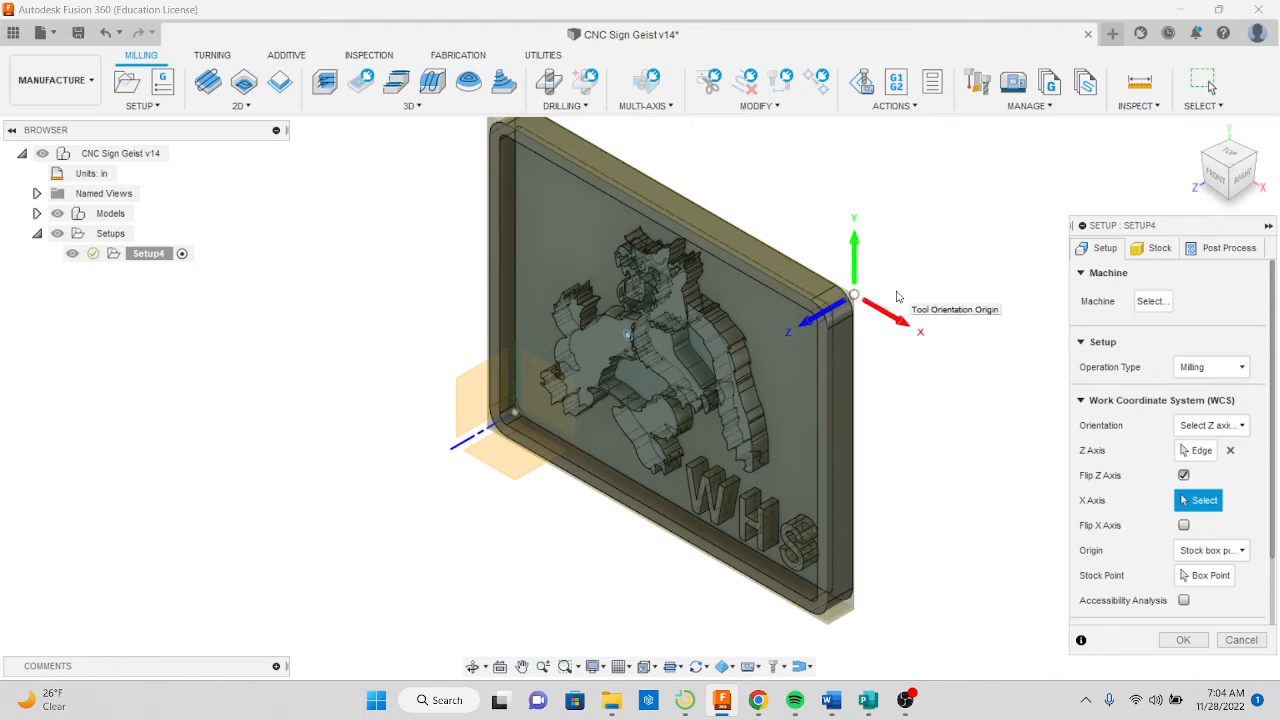
click(1205, 577)
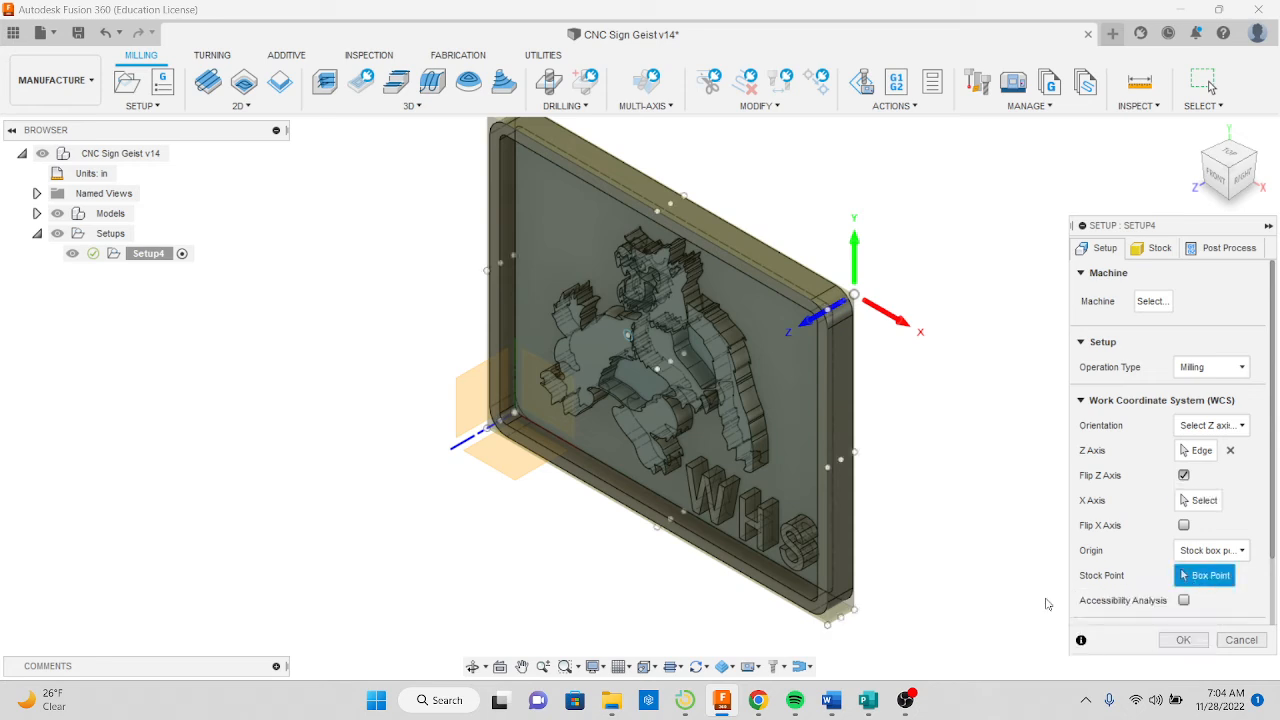
click(827, 626)
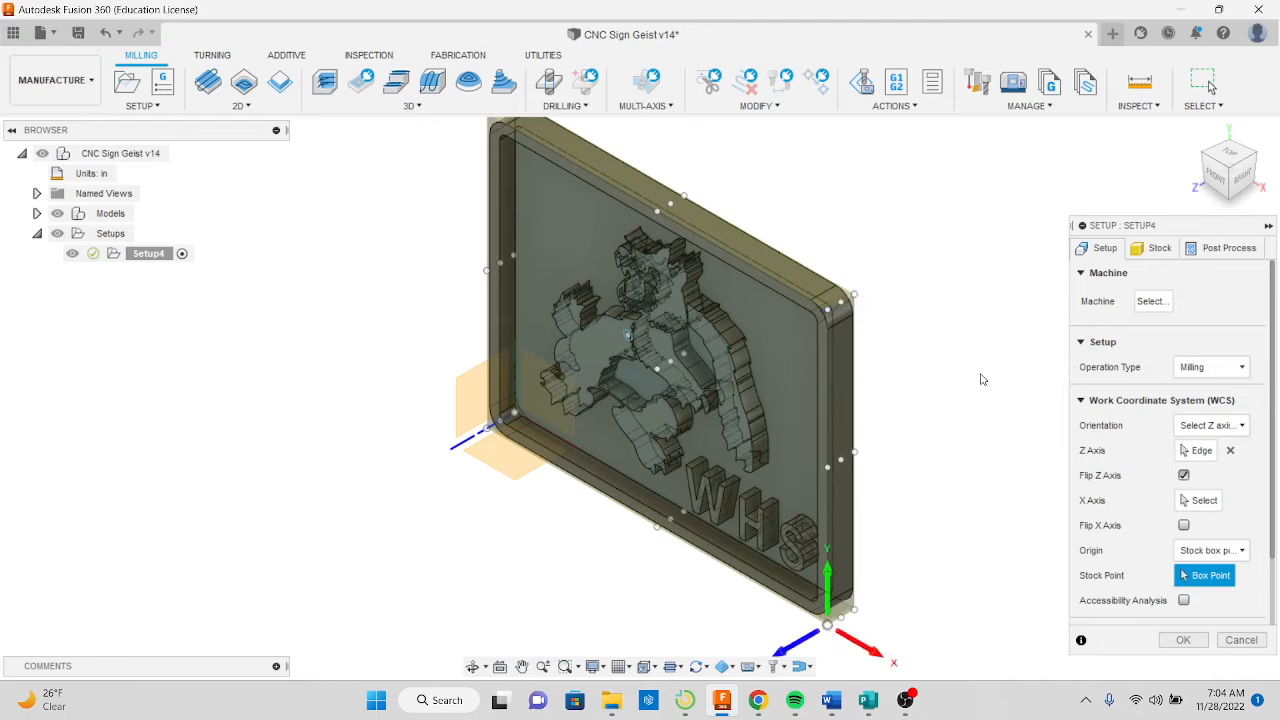
Define the stock as a fixed size box with Round Up to Nearest set to 0, and accept the setup
click(1160, 252)
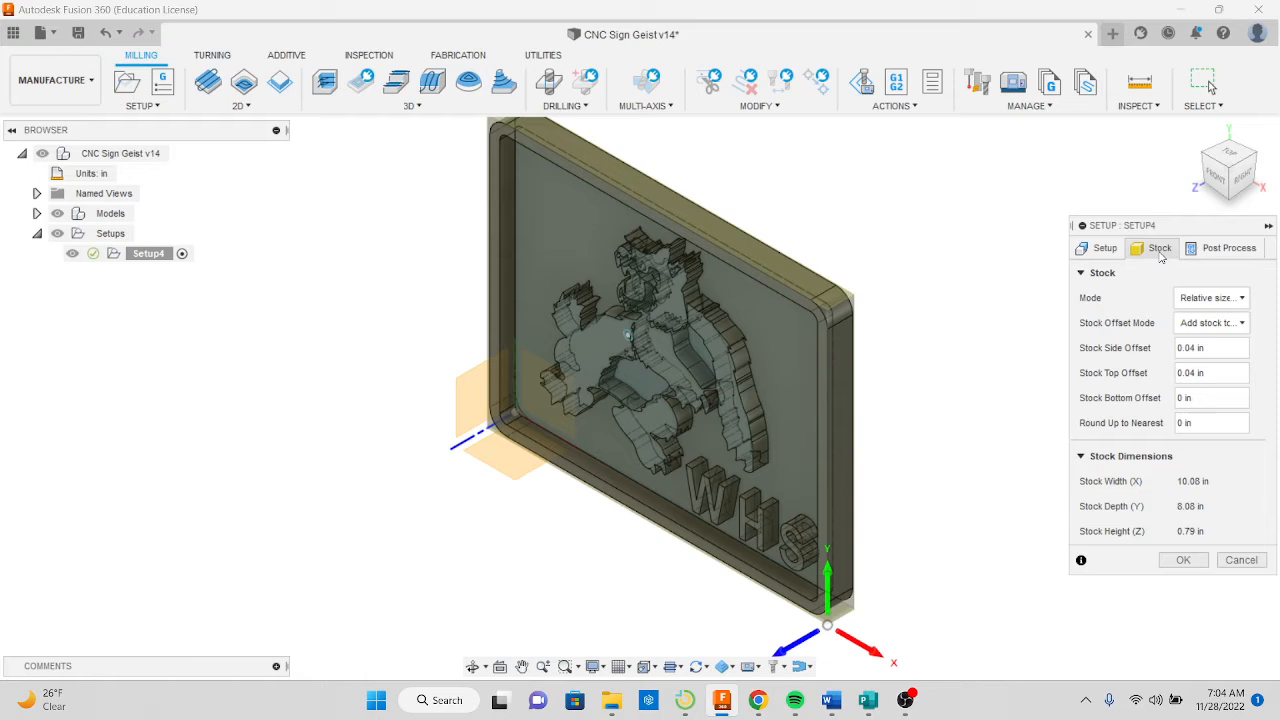
click(1208, 298)
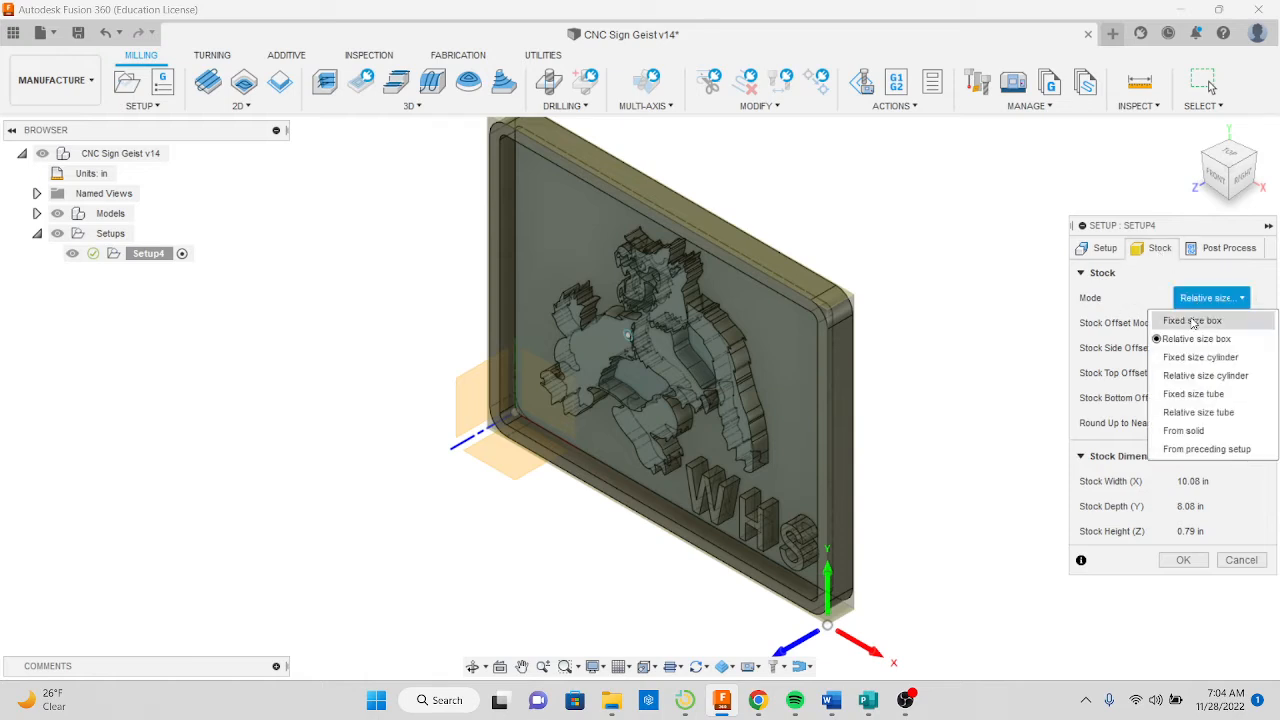
click(1193, 321)
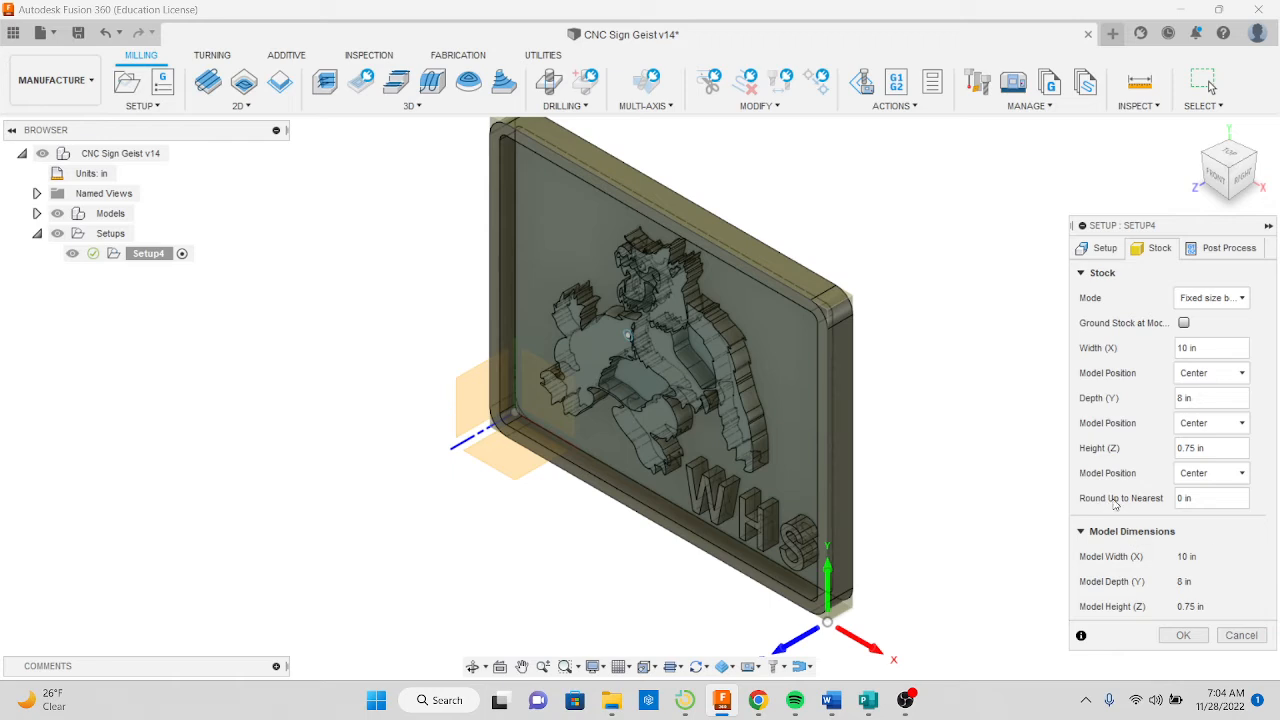
click(1174, 498)
text(0)
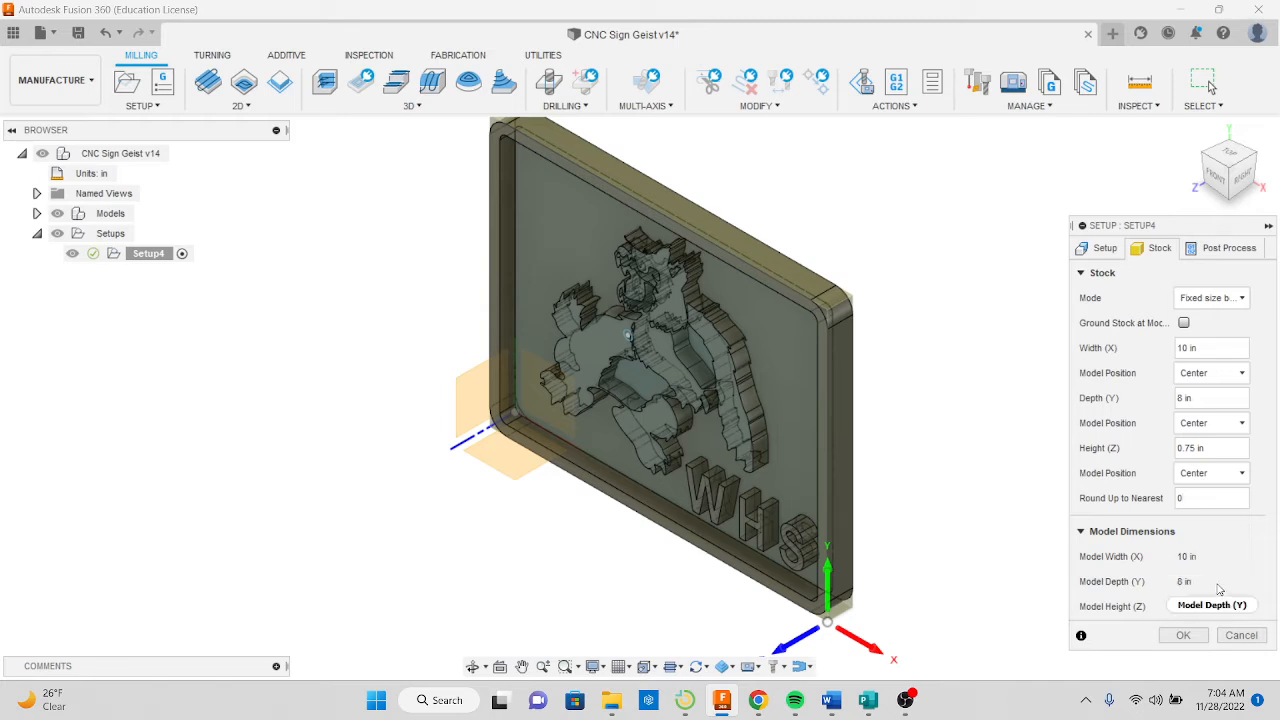
click(1184, 636)
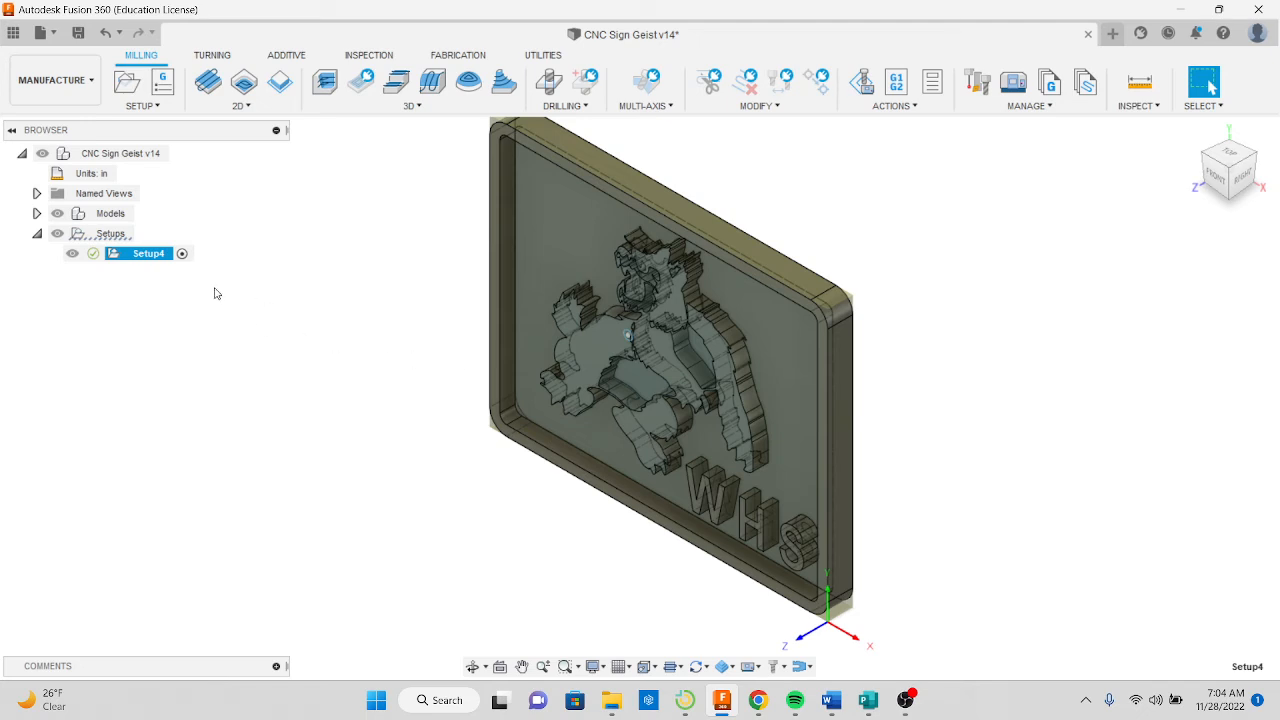
Open the template library for Setup4 and show the local templates
right_click(155, 261)
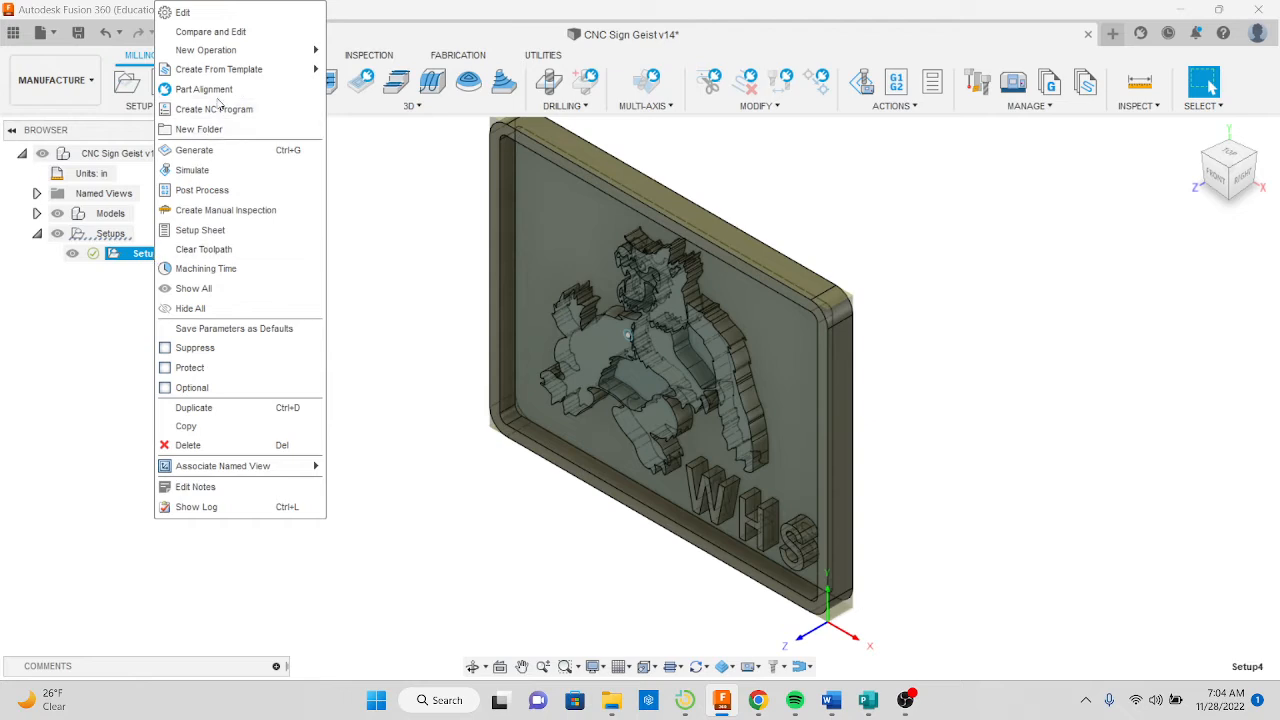
mouse_move(232, 77)
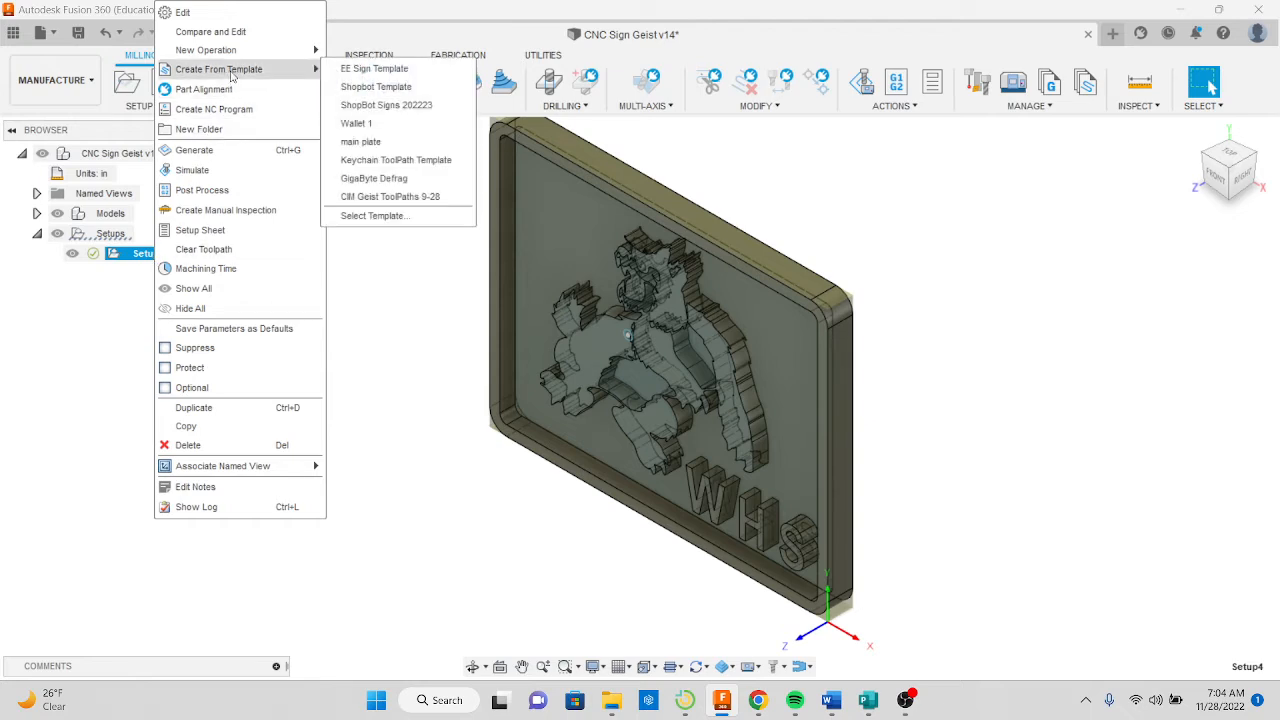
click(383, 217)
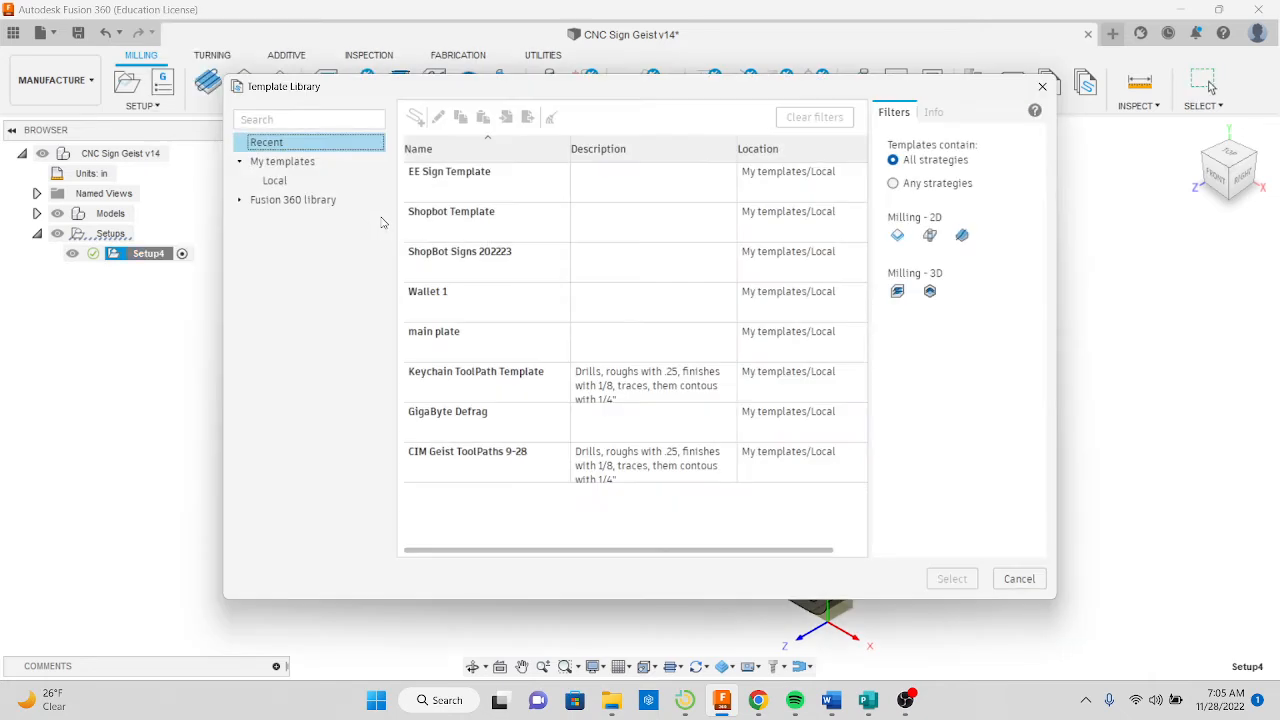
click(297, 182)
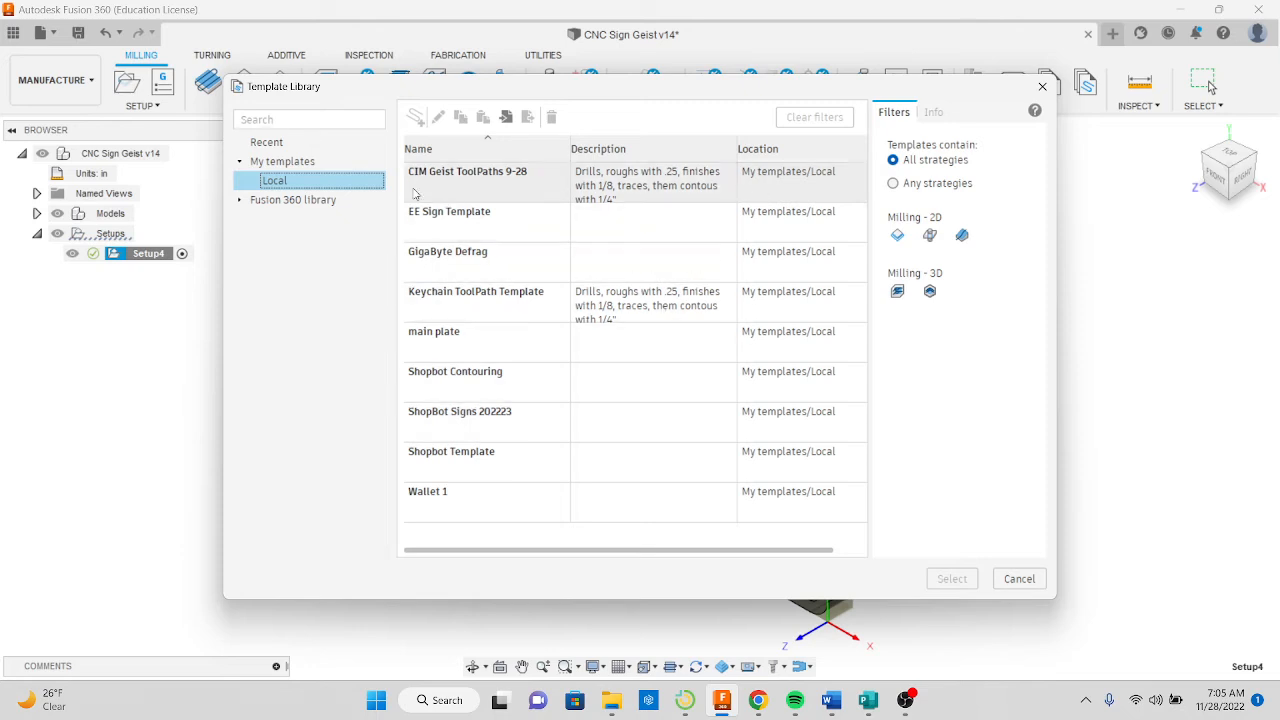
right_click(332, 184)
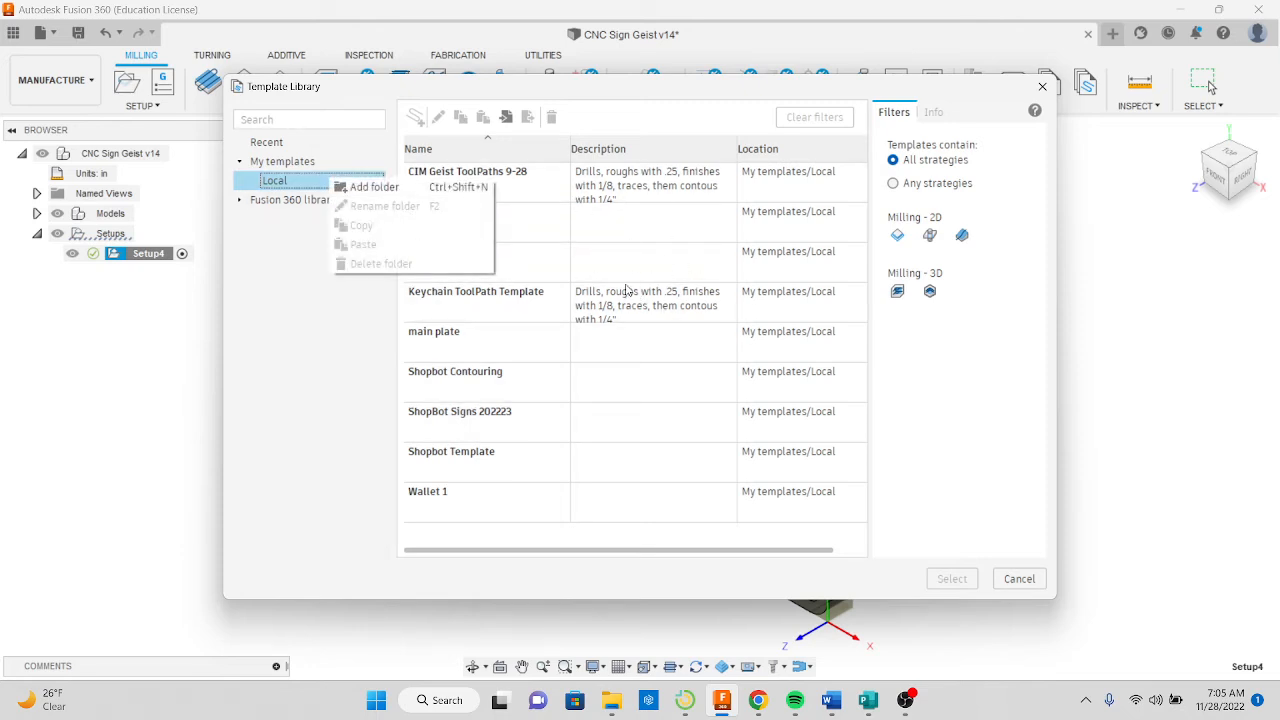
right_click(672, 325)
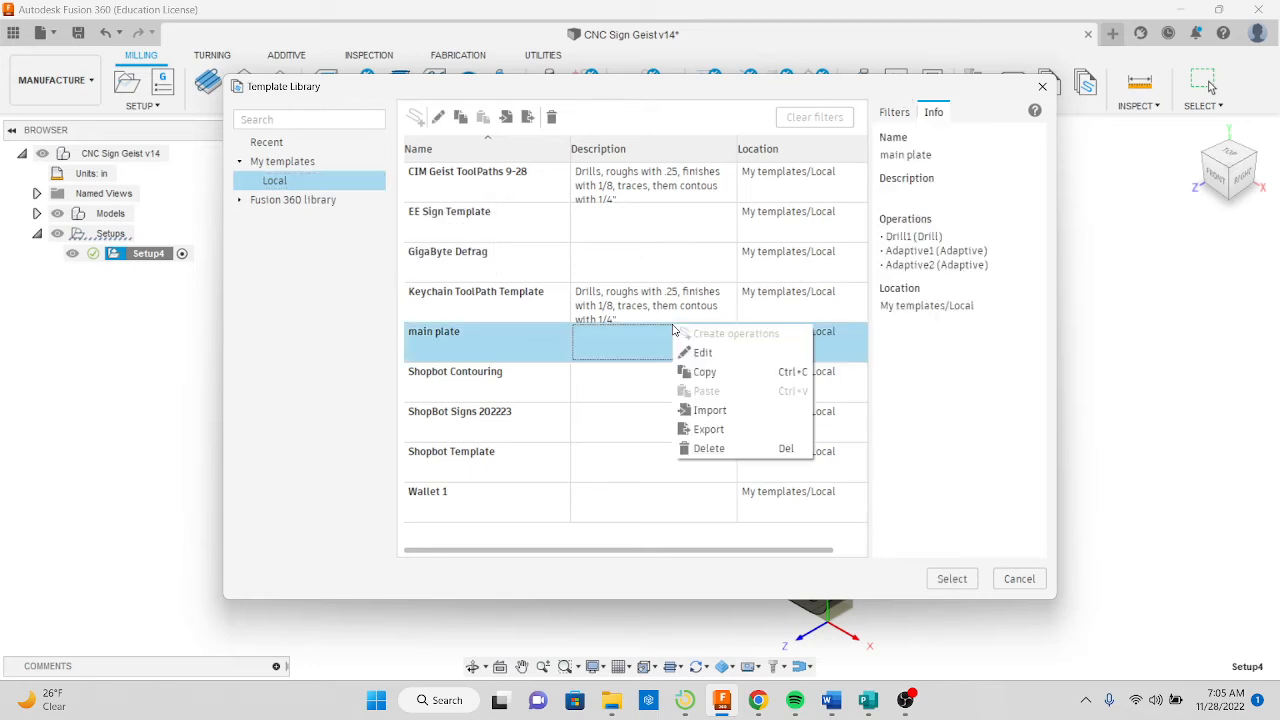
click(724, 409)
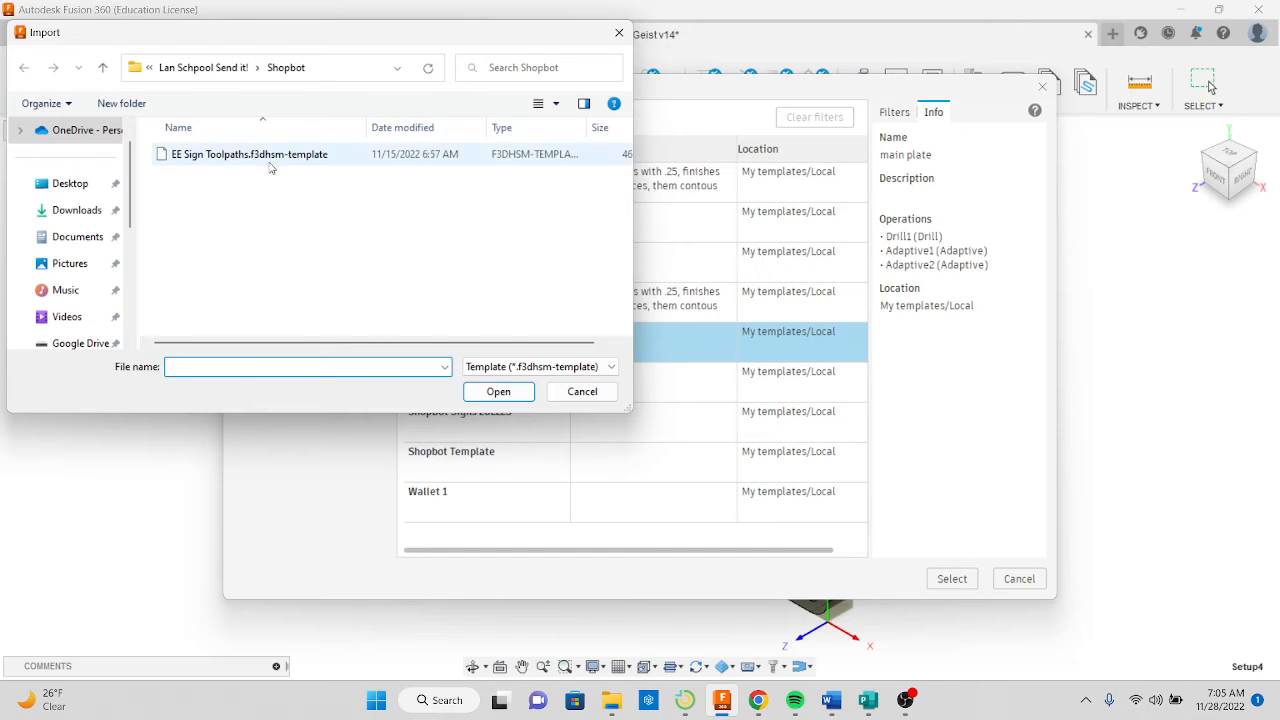
click(582, 391)
Create the toolpath operations in Setup4 from the EE Sign Template
click(476, 218)
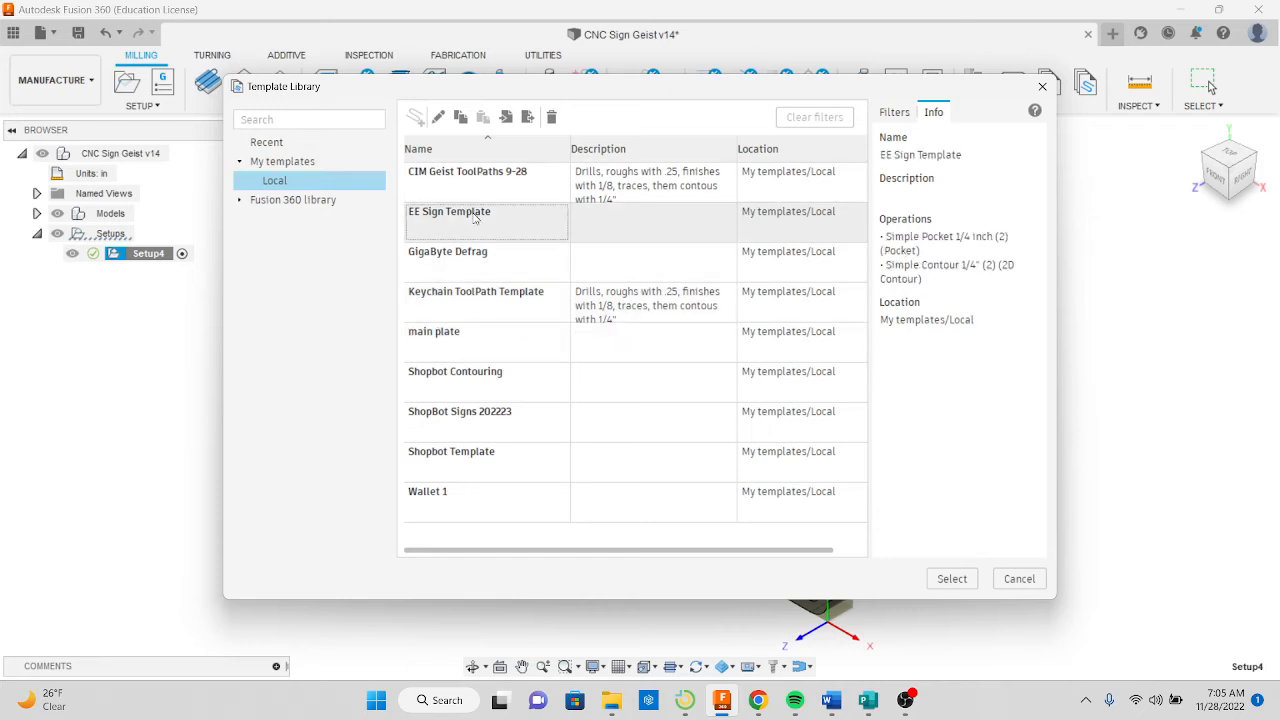
click(951, 579)
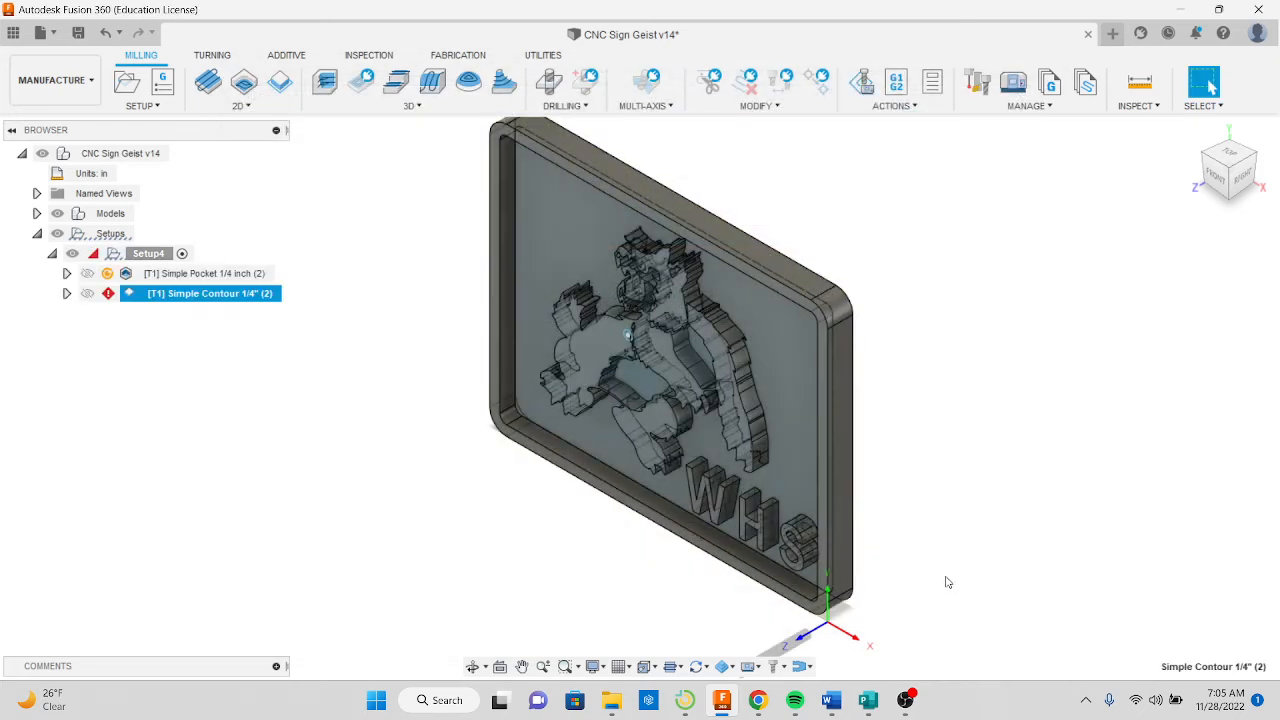
Set the Simple Pocket 1/4 inch operation's machining boundary to the sign's outer back edge chain and accept it
double_click(185, 274)
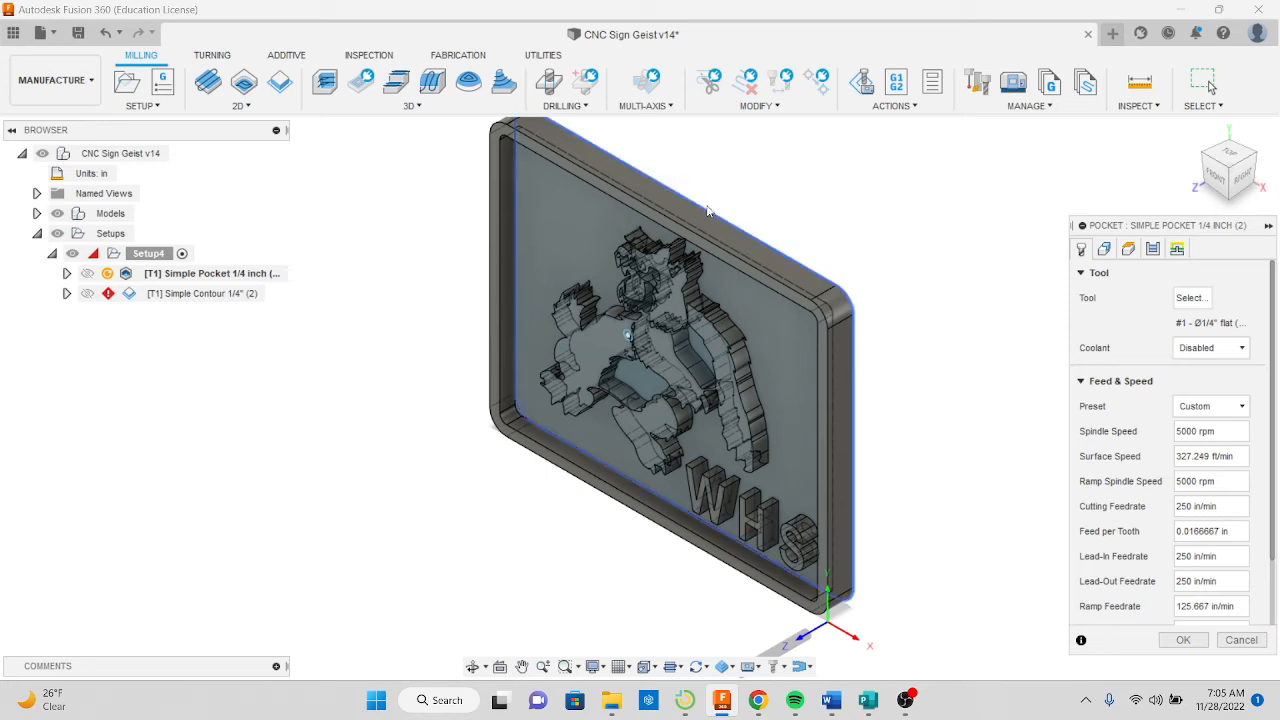
click(856, 346)
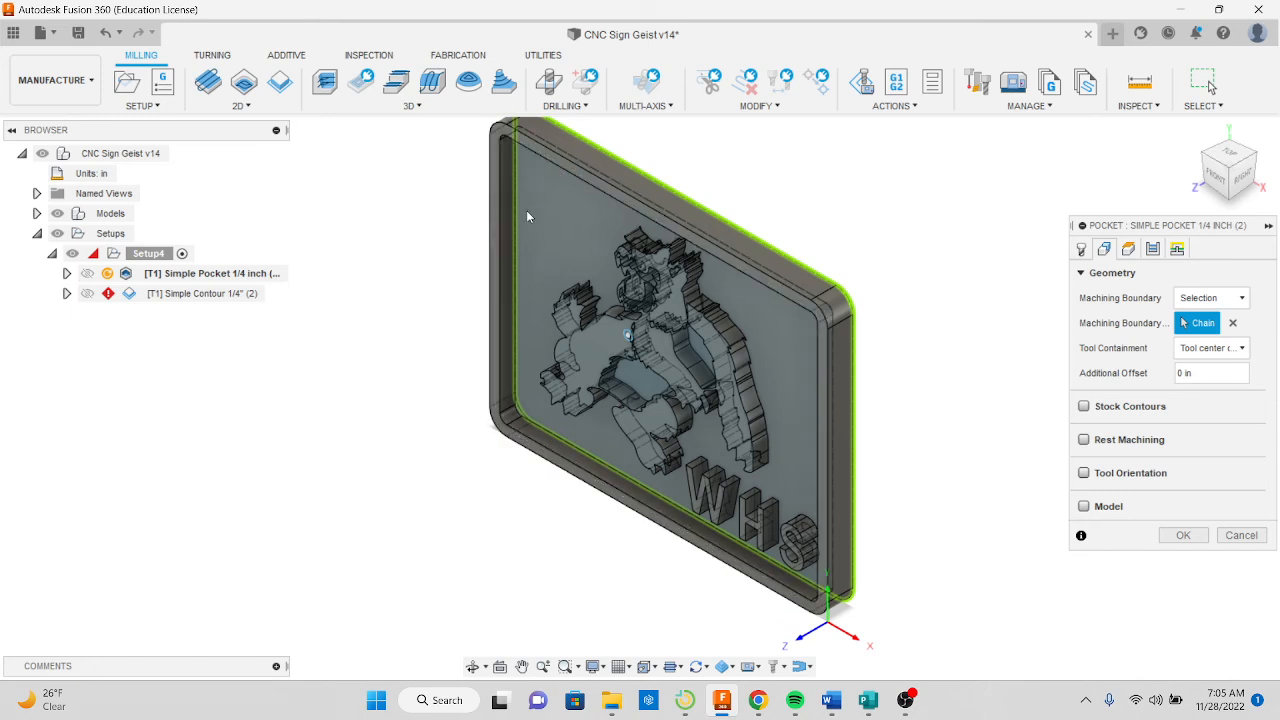
click(1185, 538)
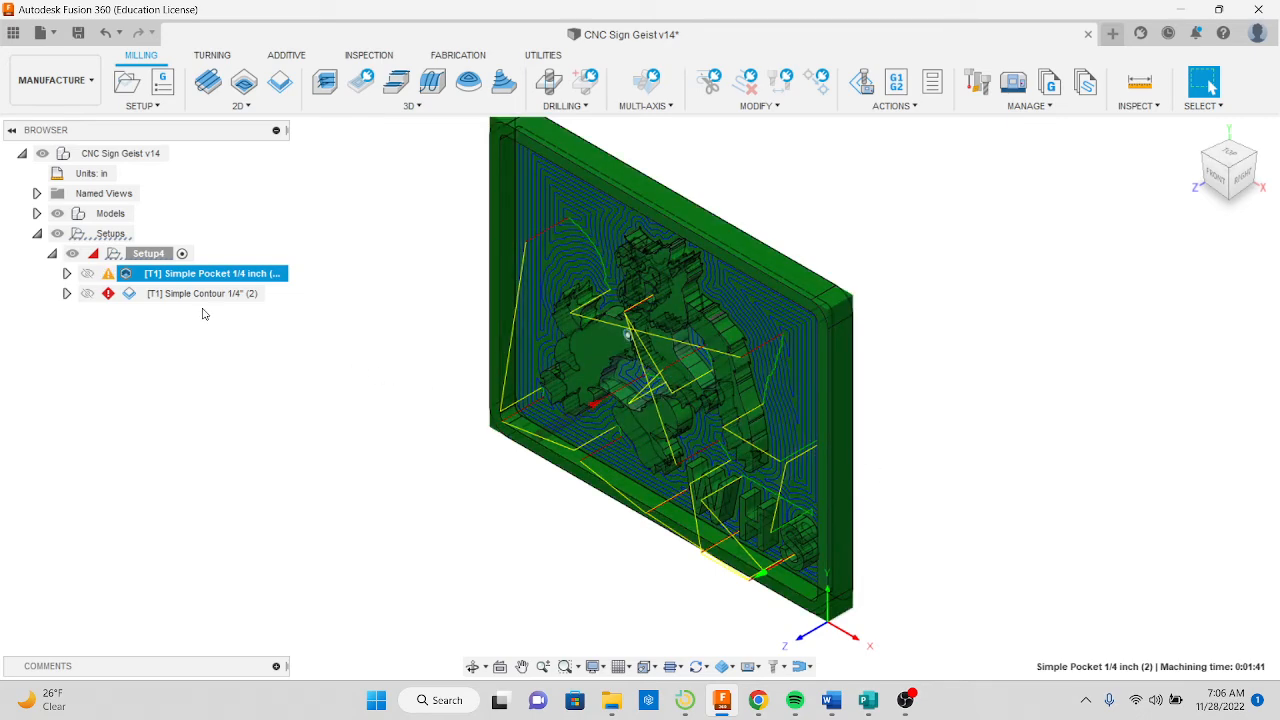
Set the Simple Contour 1/4" operation's contour selection to the sign's outer back edge chain and accept it
double_click(191, 298)
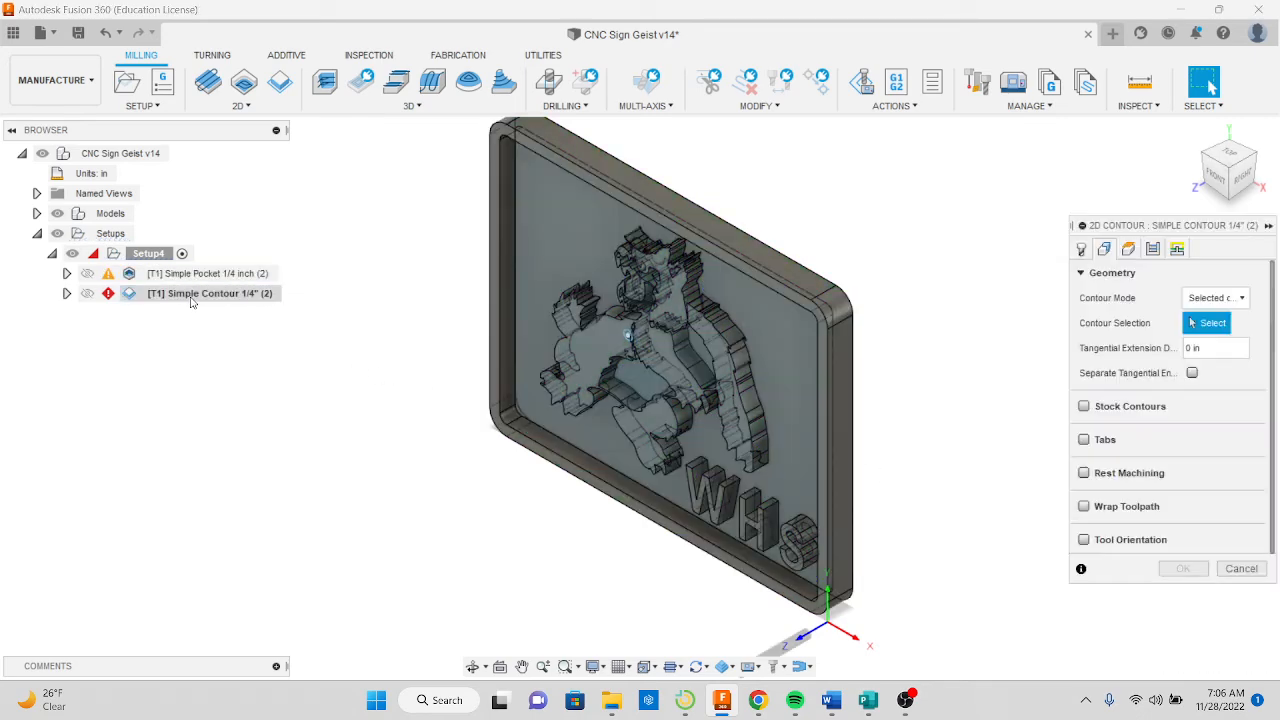
click(784, 254)
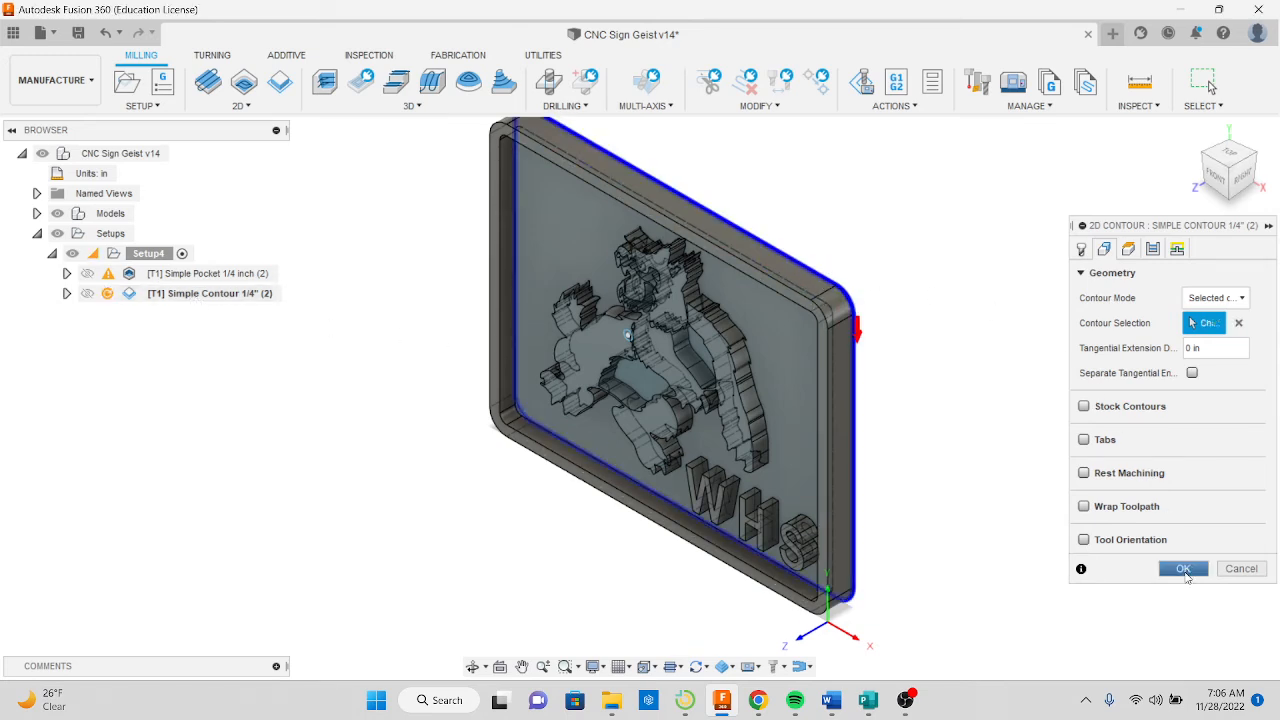
click(1183, 568)
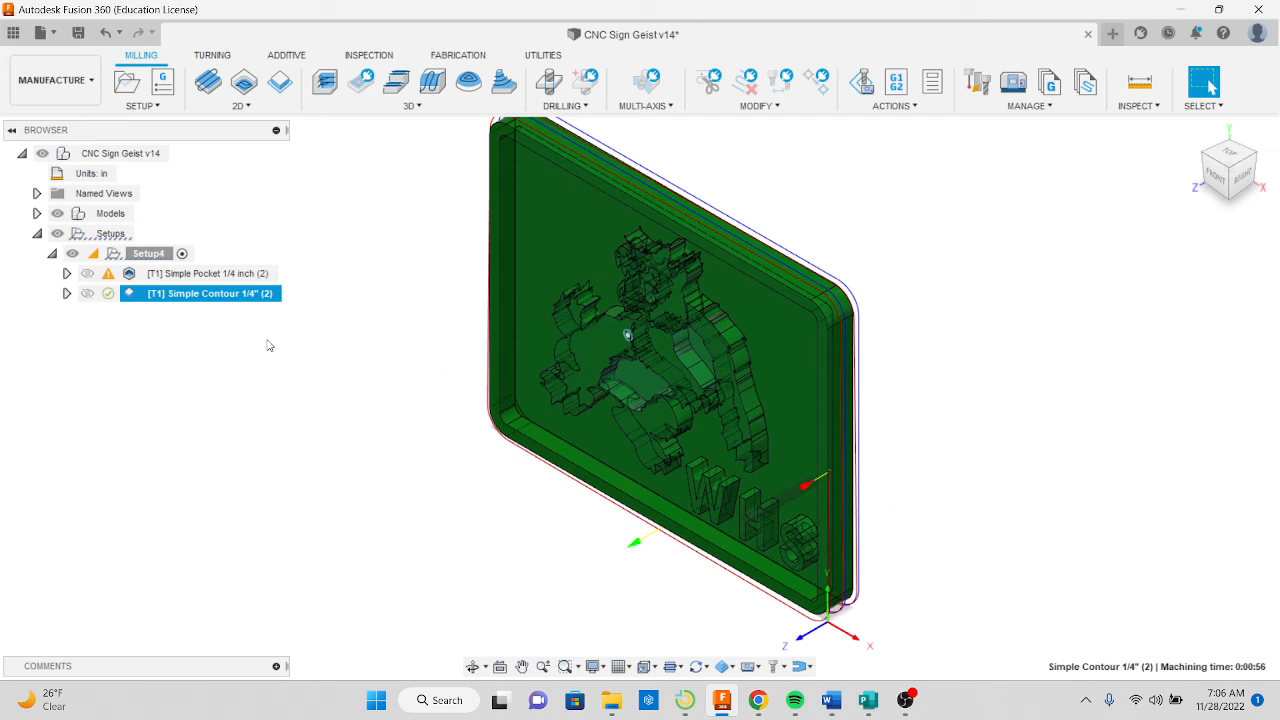
Simulate the pocket and contour toolpaths together with the stock displayed, and exit the simulation
mouse_move(210, 283)
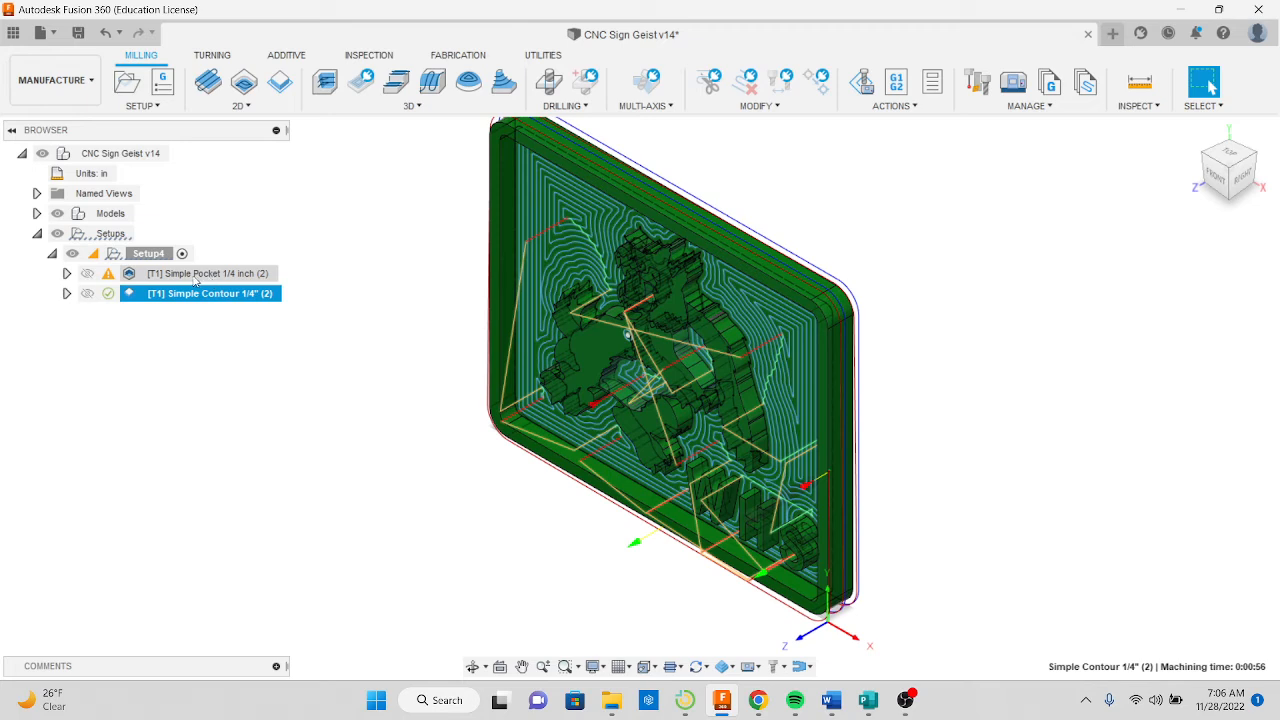
ctrl+click(194, 276)
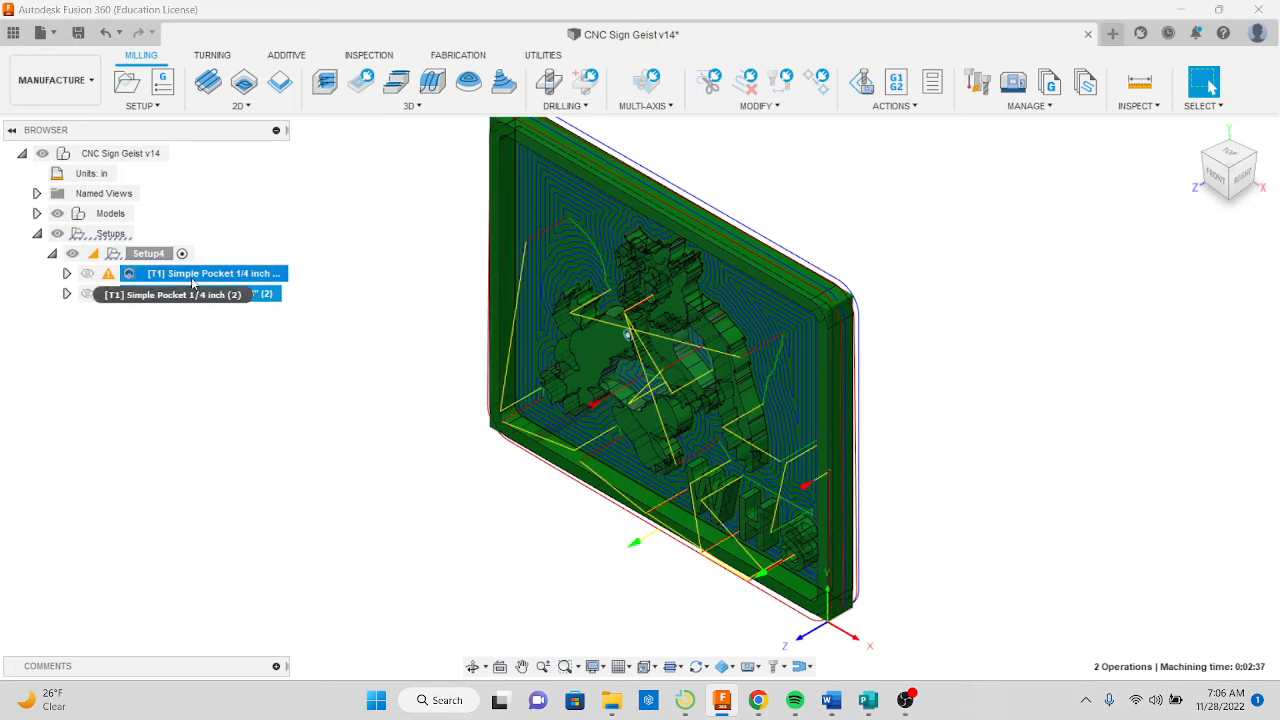
right_click(200, 279)
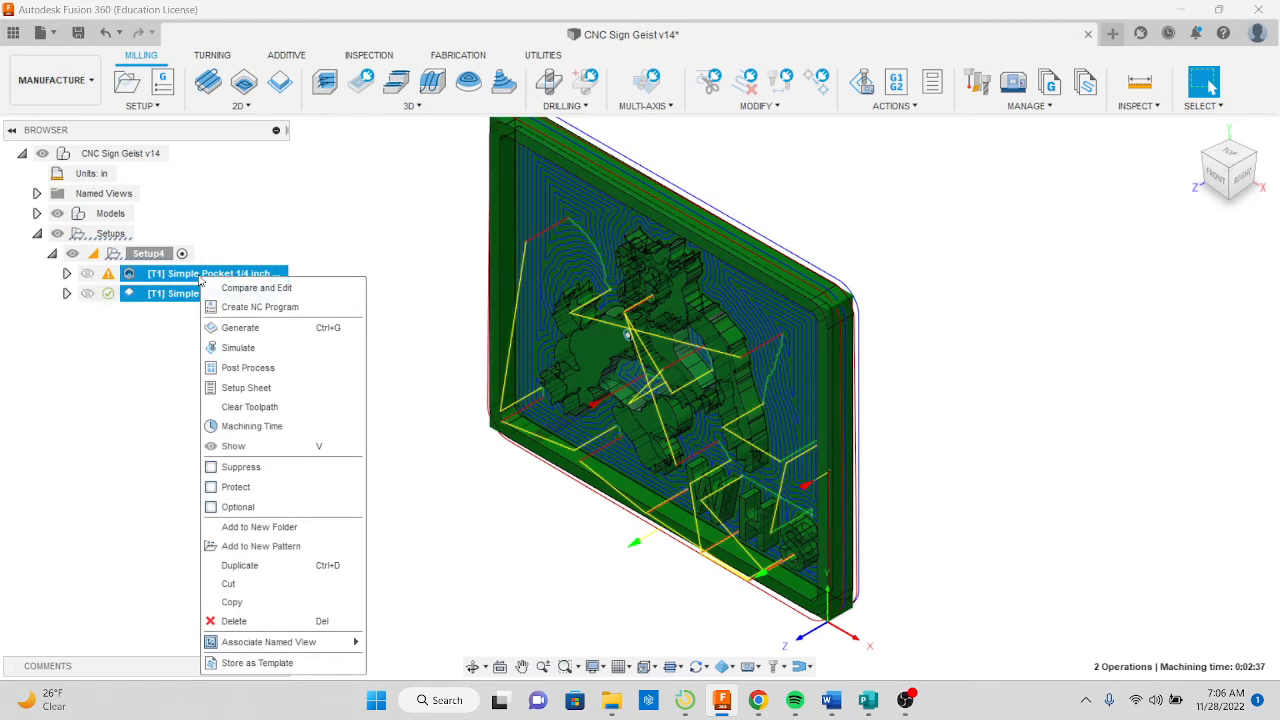
click(250, 349)
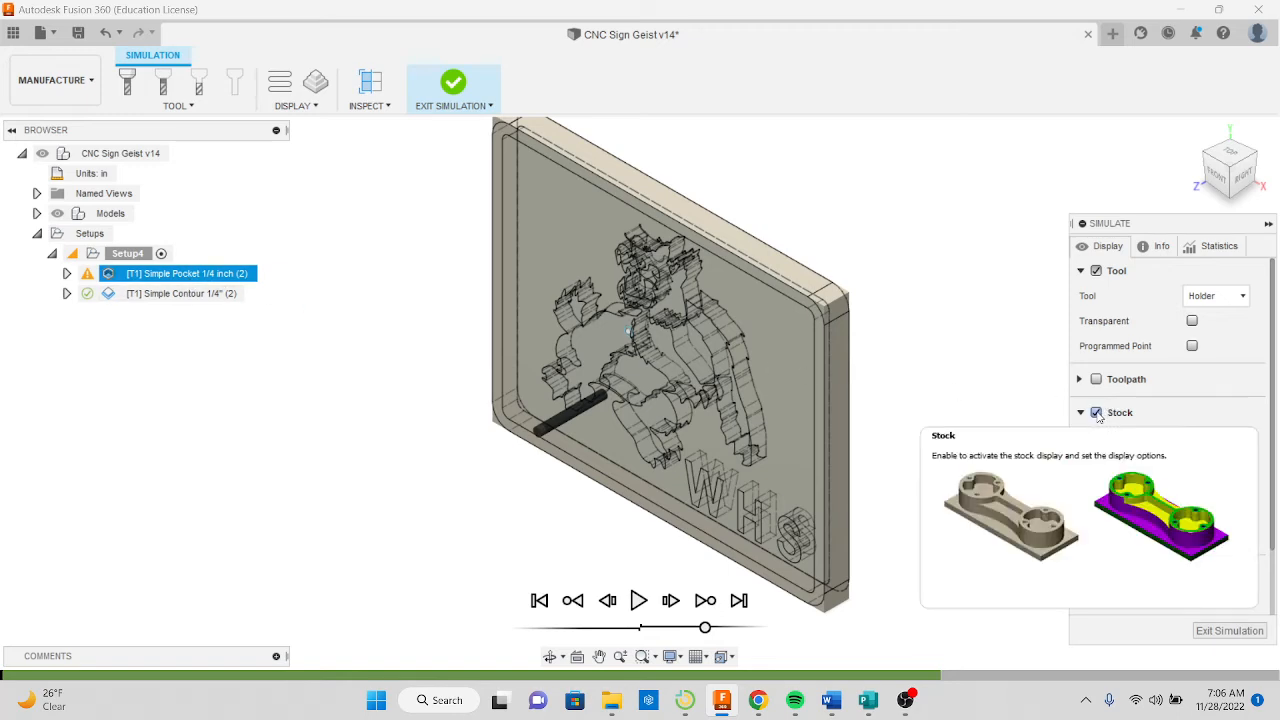
click(639, 601)
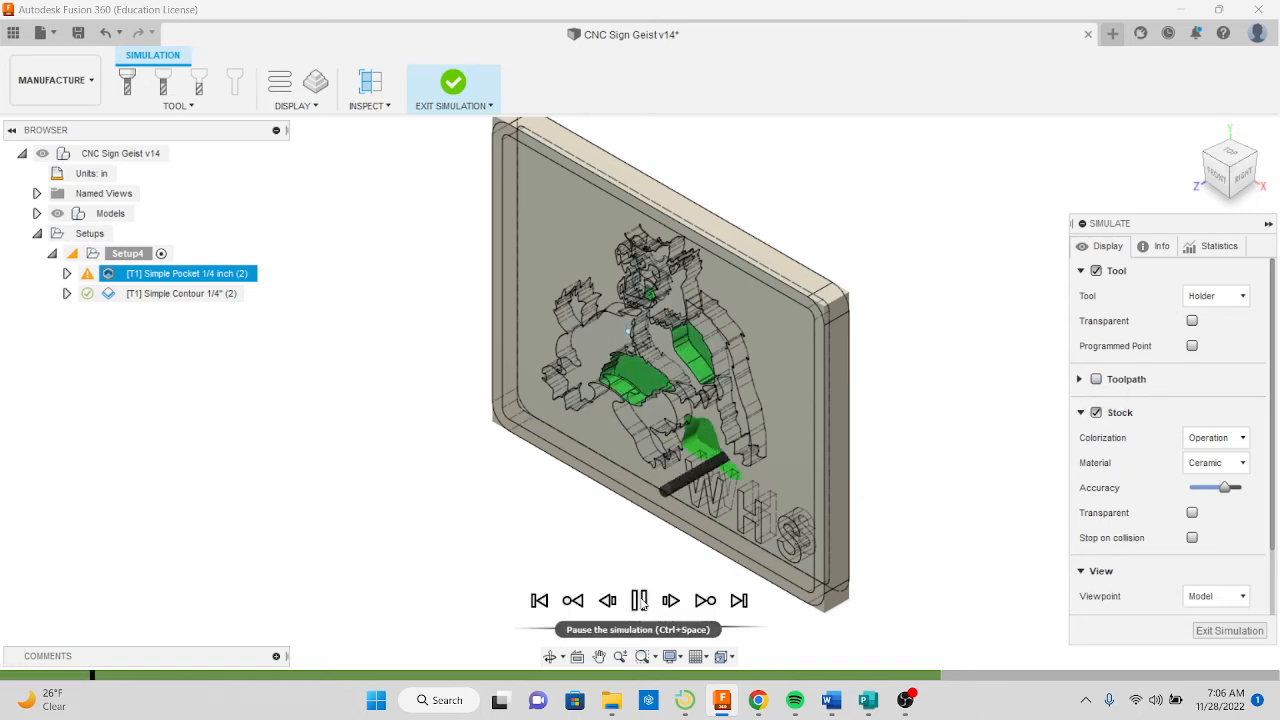
mouse_move(706, 630)
mouse_down()
mouse_move(689, 629)
mouse_move(705, 630)
mouse_up()
scroll(677, 441, up, 5)
scroll(677, 441, down, 2)
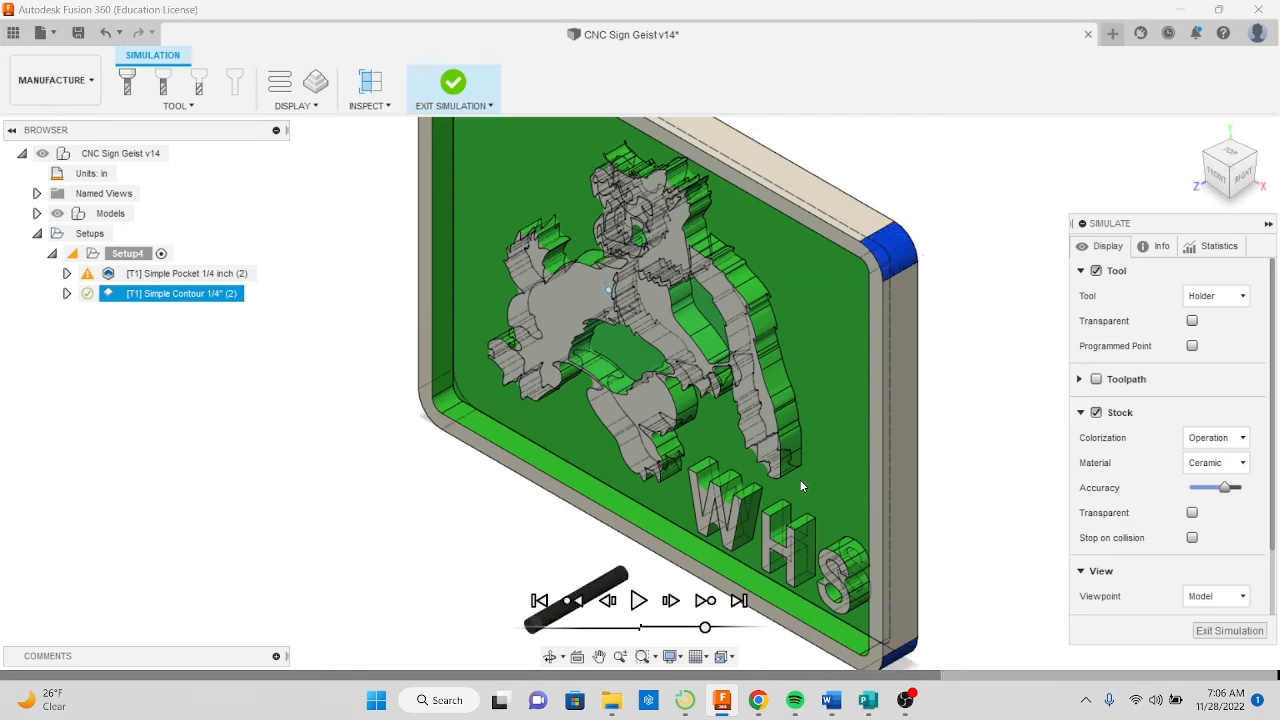
click(1216, 632)
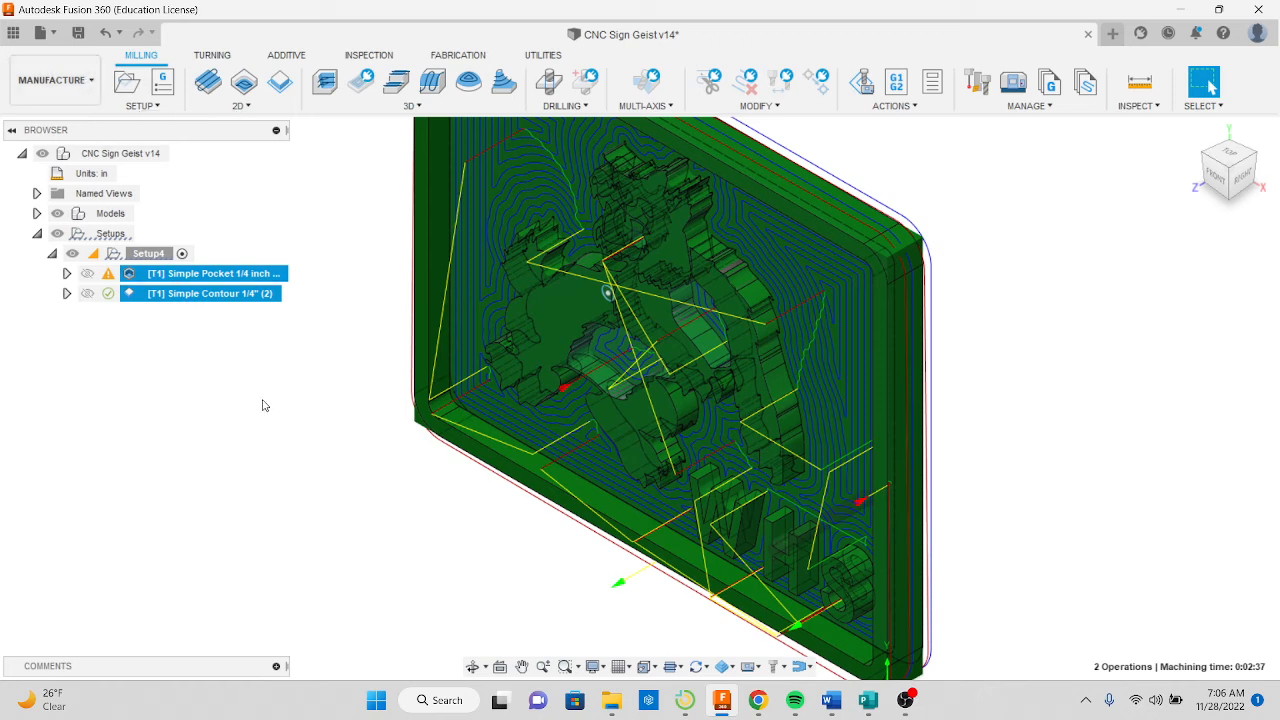
Open post processing for the Simple Pocket and Simple Contour operations together
click(180, 278)
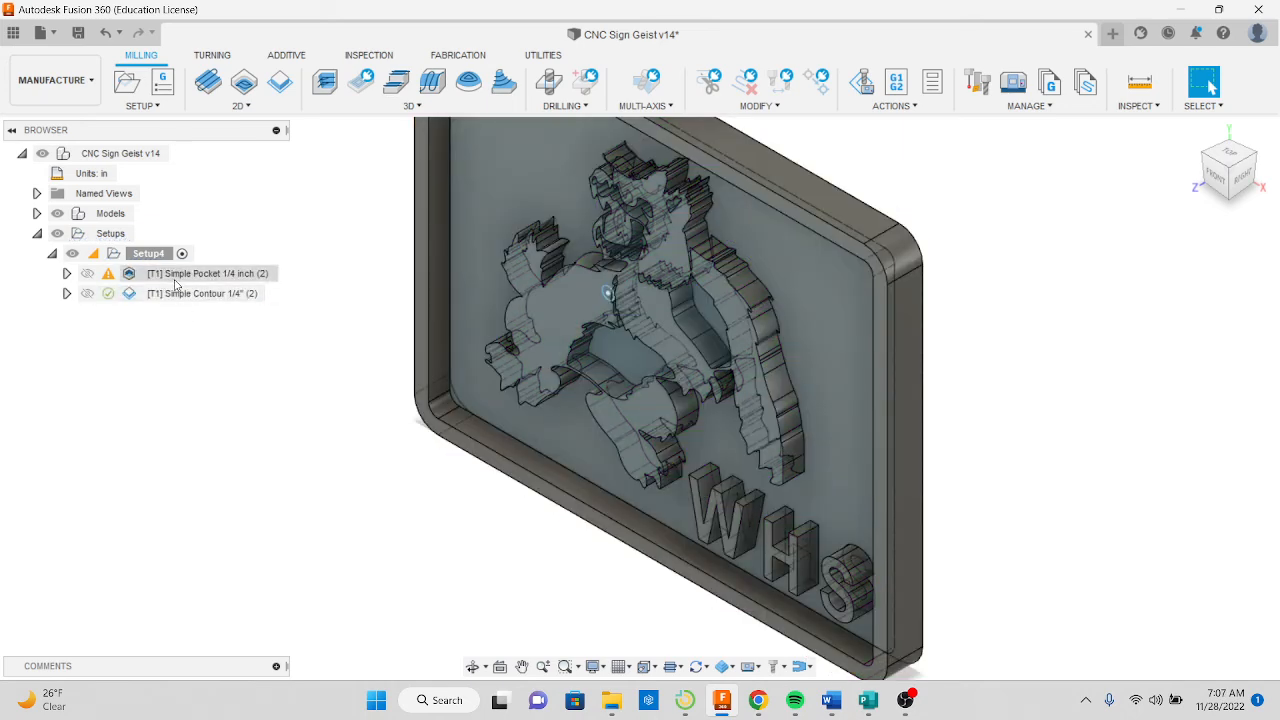
ctrl+click(181, 294)
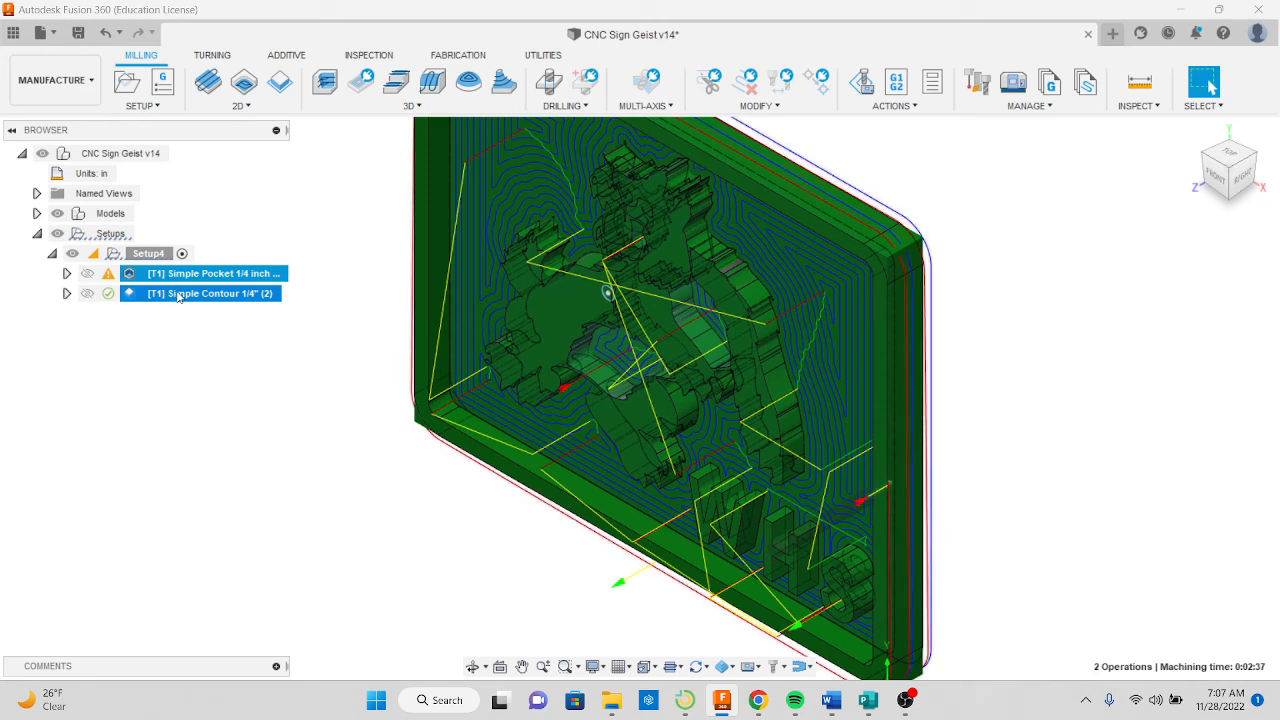
right_click(179, 296)
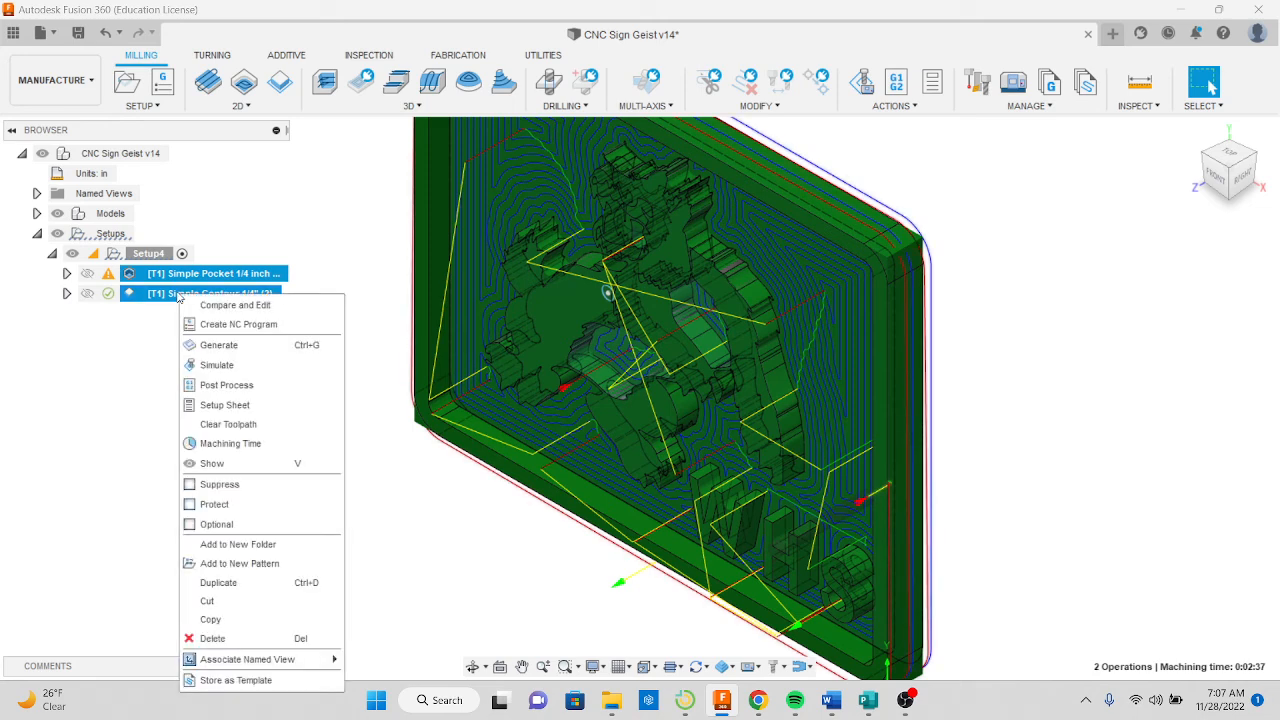
click(226, 386)
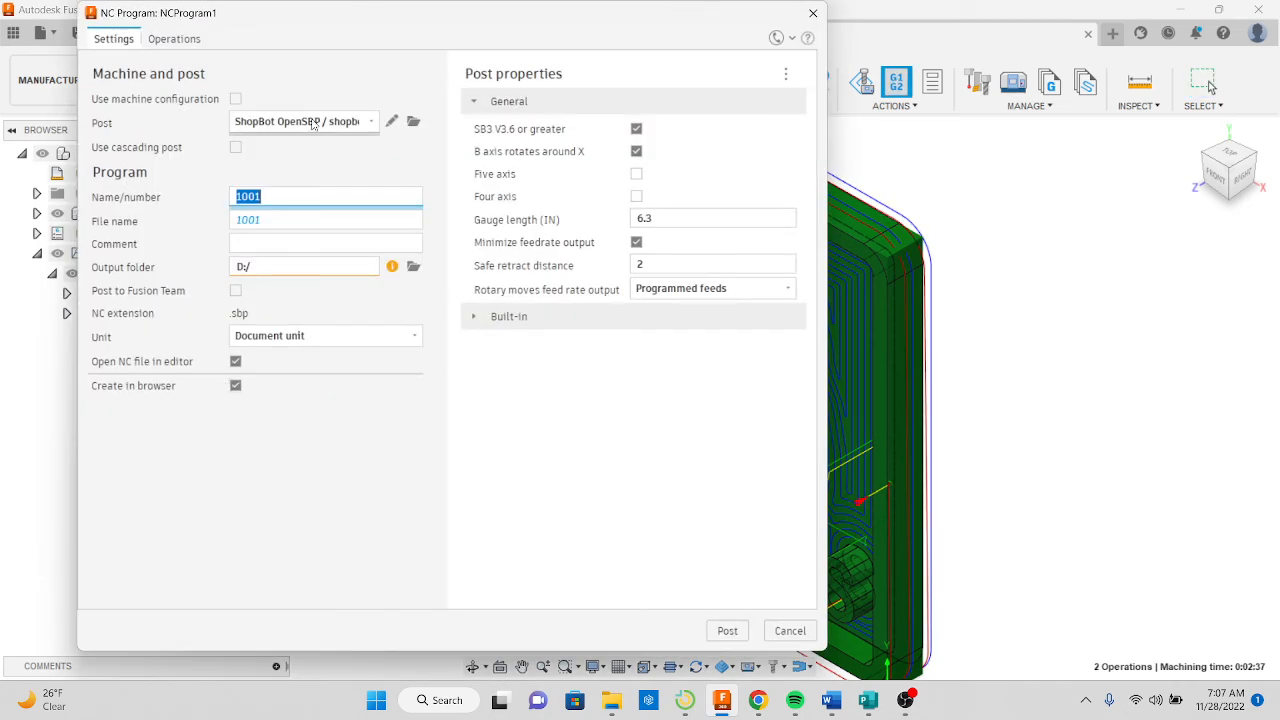
Import the shopbot post configuration into the local post library and select the imported post for the NC program
click(413, 121)
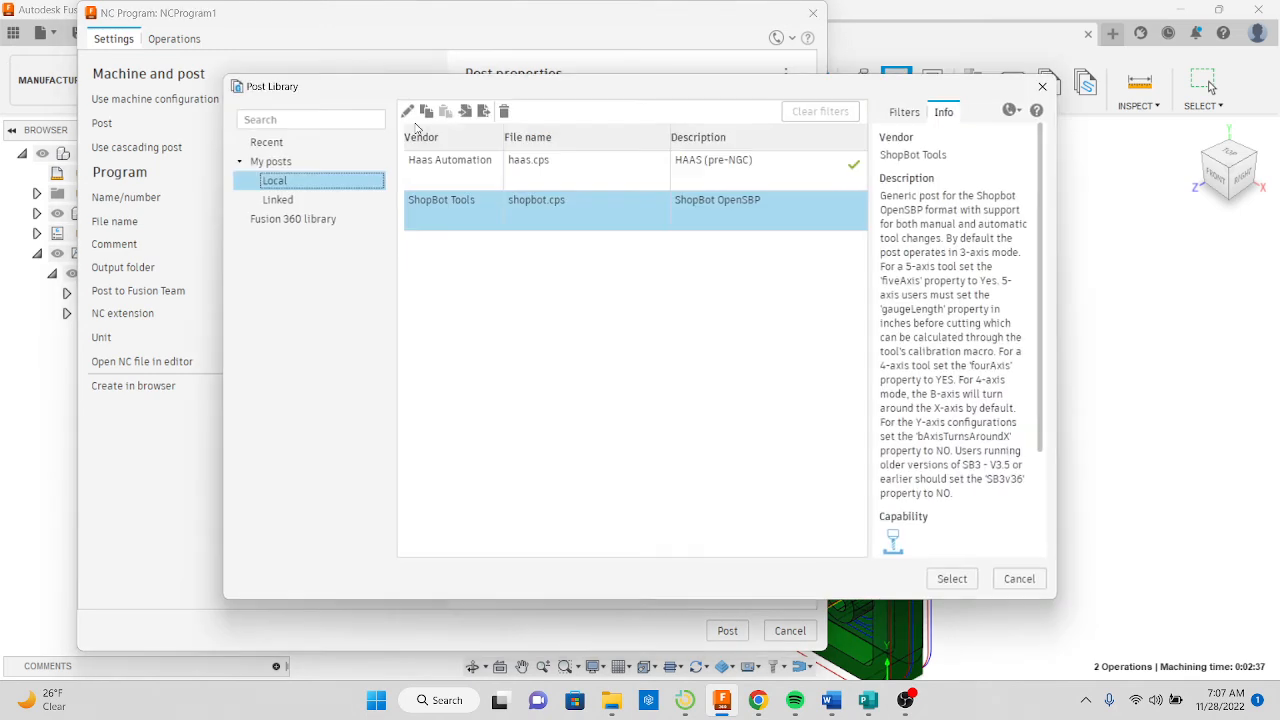
click(295, 184)
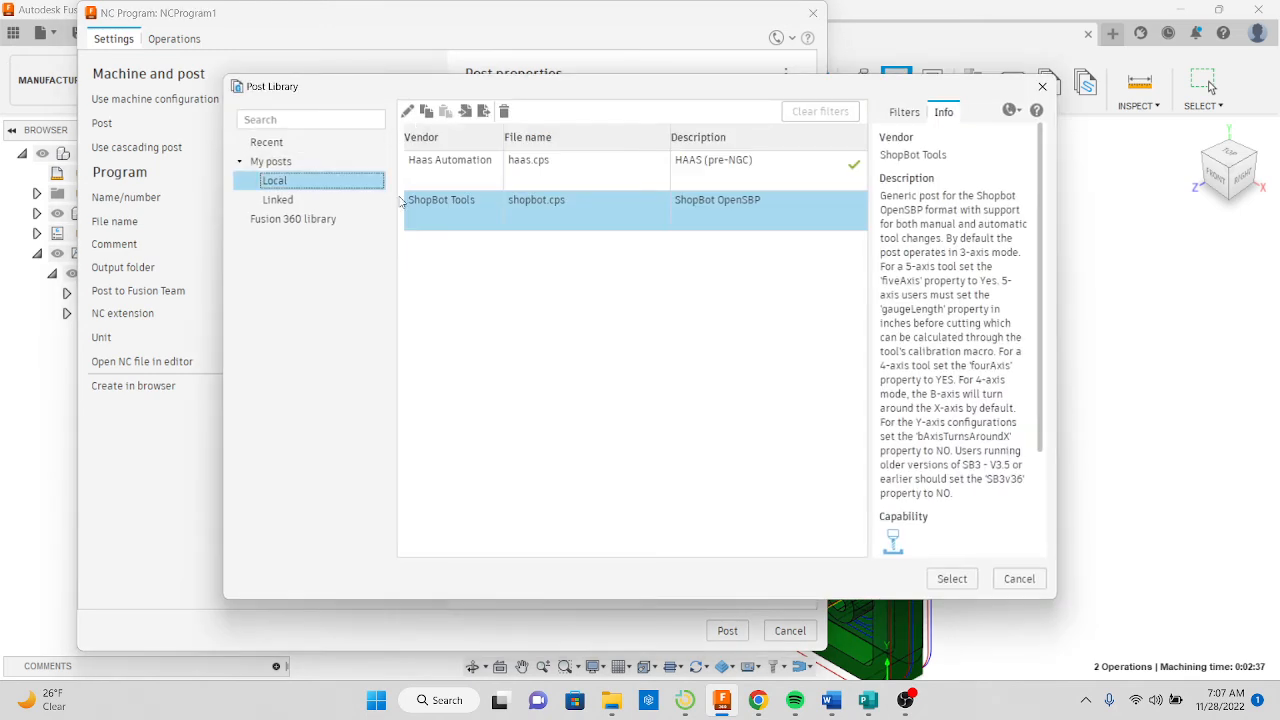
click(478, 226)
right_click(511, 309)
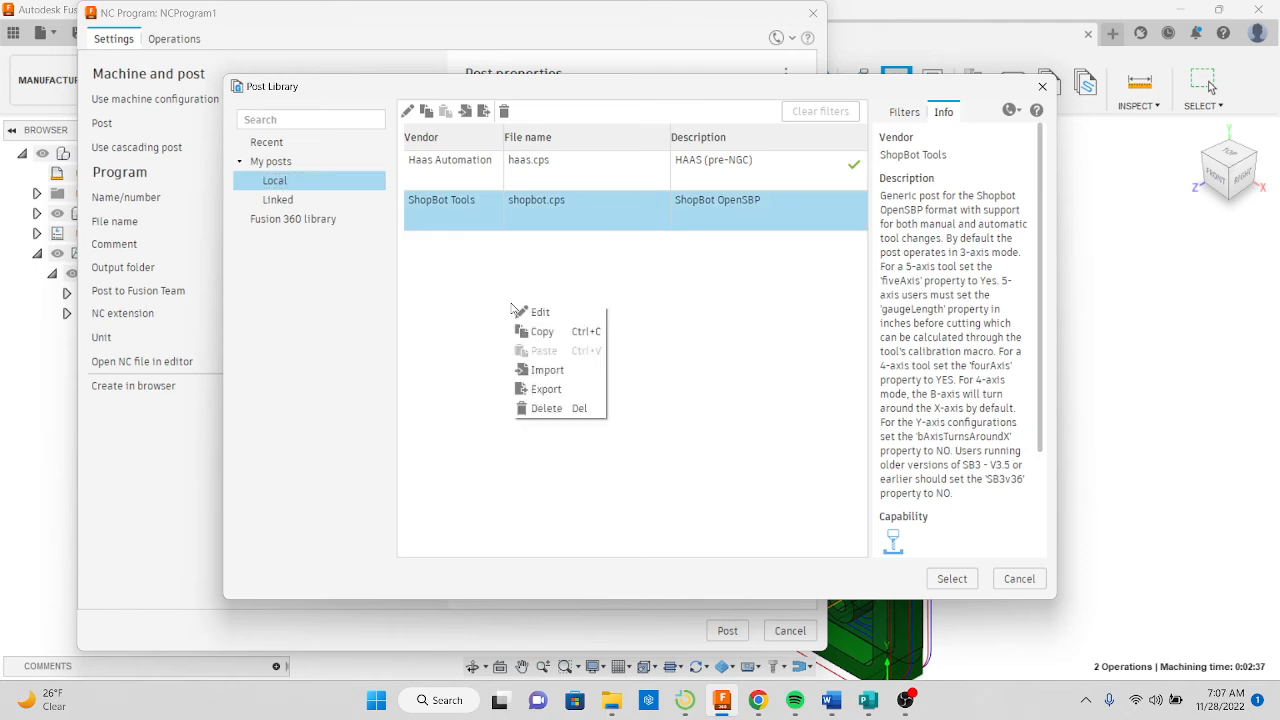
click(560, 372)
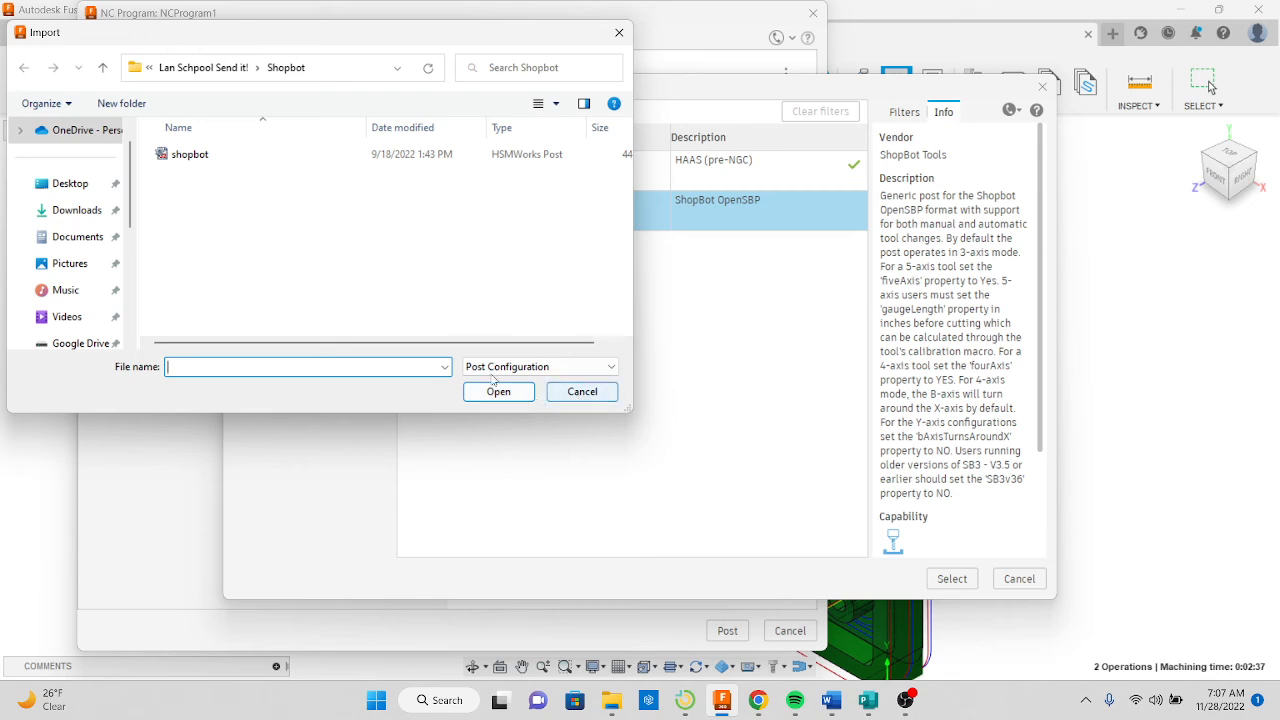
click(249, 156)
click(499, 391)
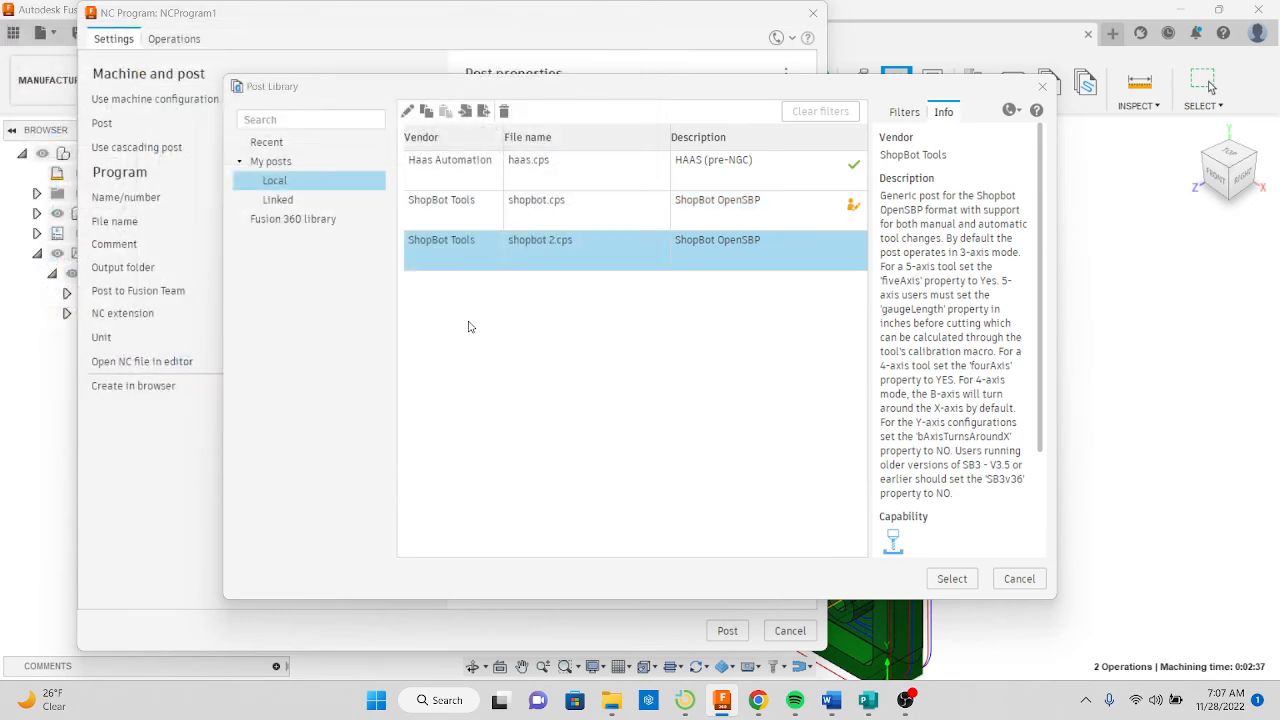
click(488, 258)
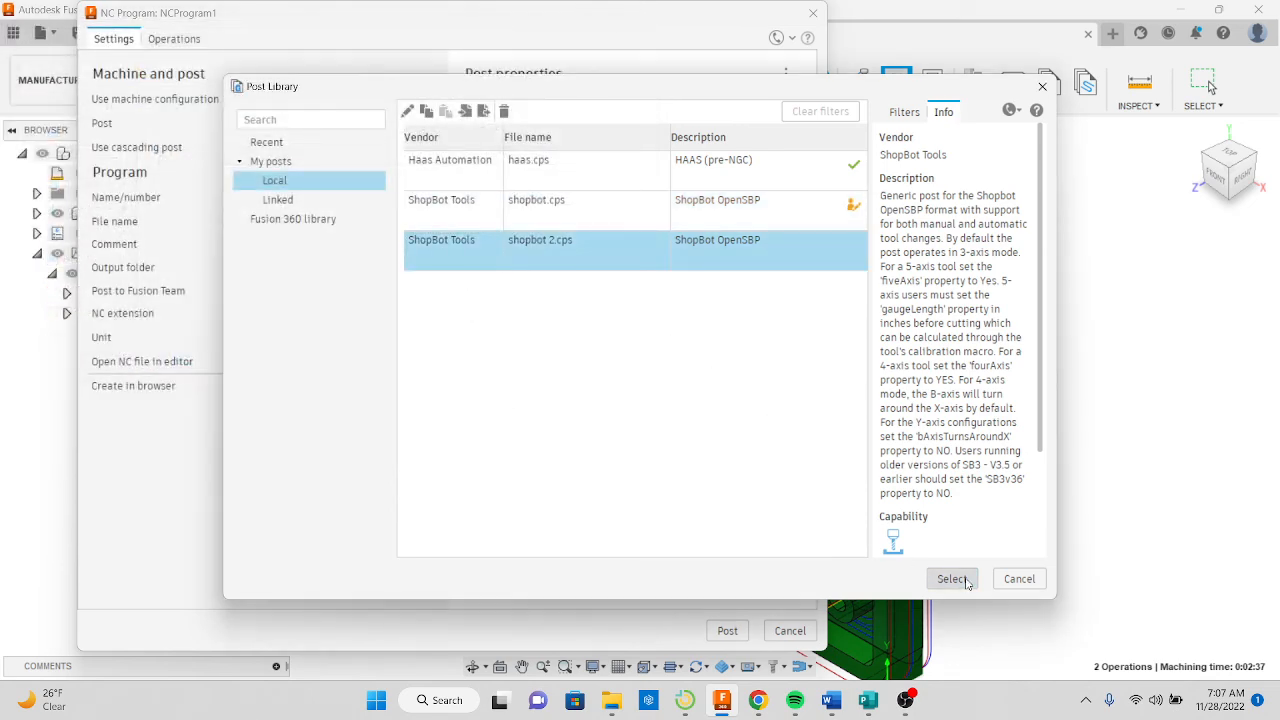
click(958, 580)
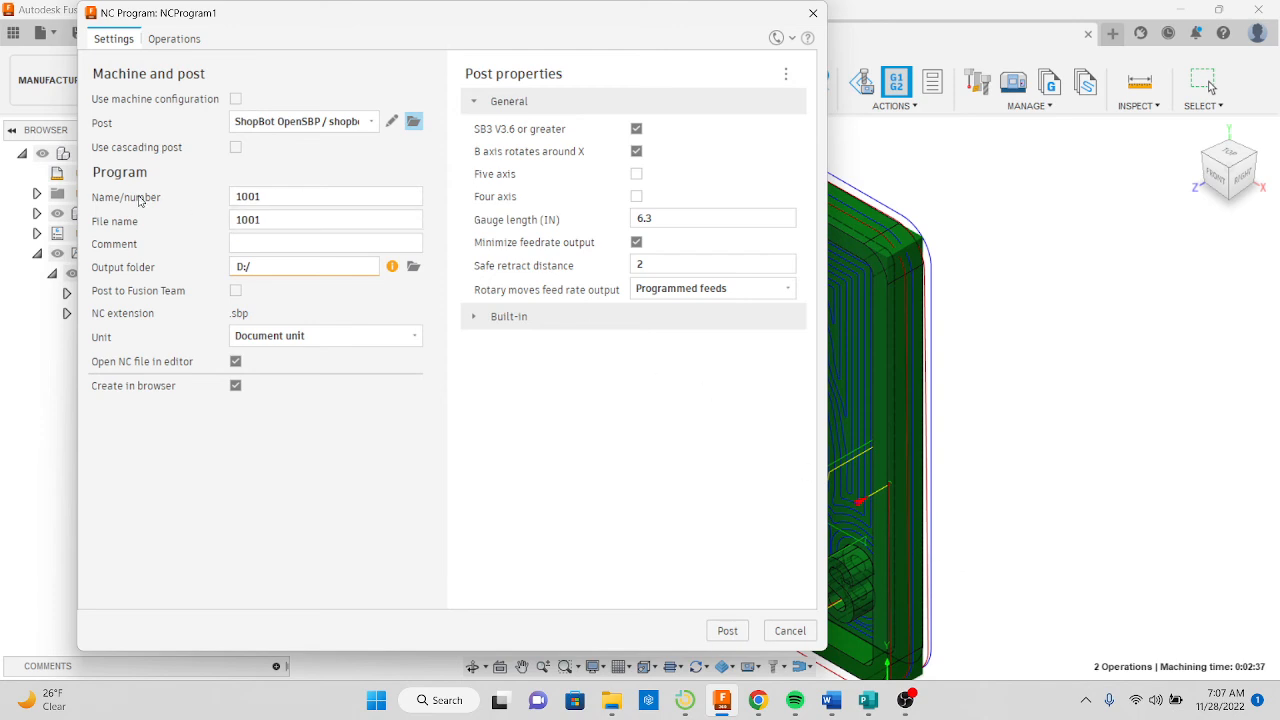
Name the NC program with the owner's surname followed by X10Y8
drag(284, 198, 227, 195)
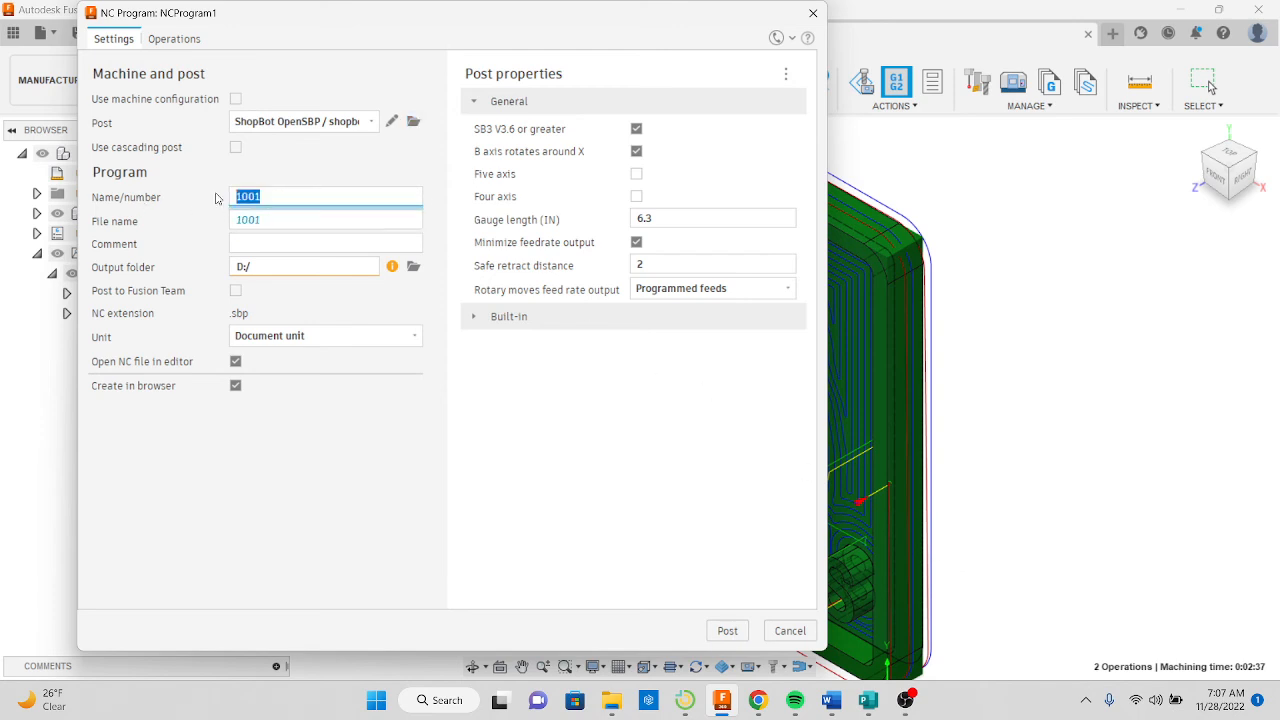
text(Gei)
text(stX10Y)
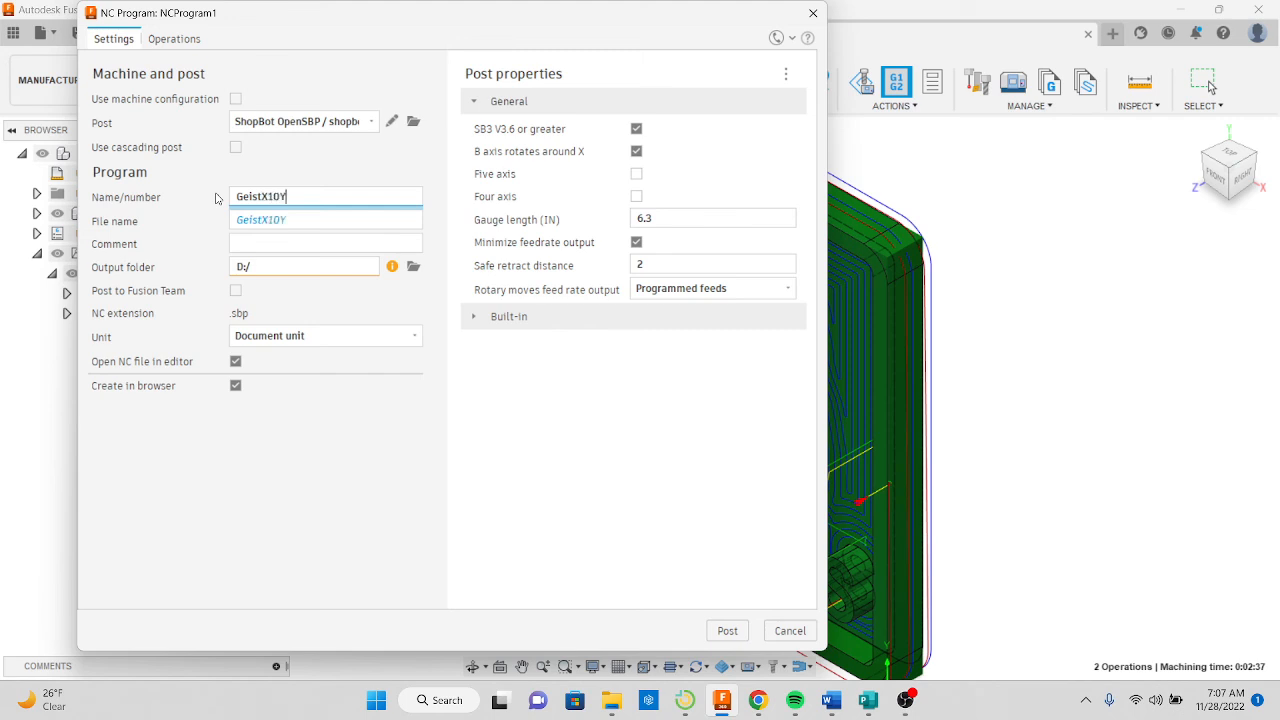
text(8)
Post the NC program to the Desktop folder and close the generated code file
click(413, 268)
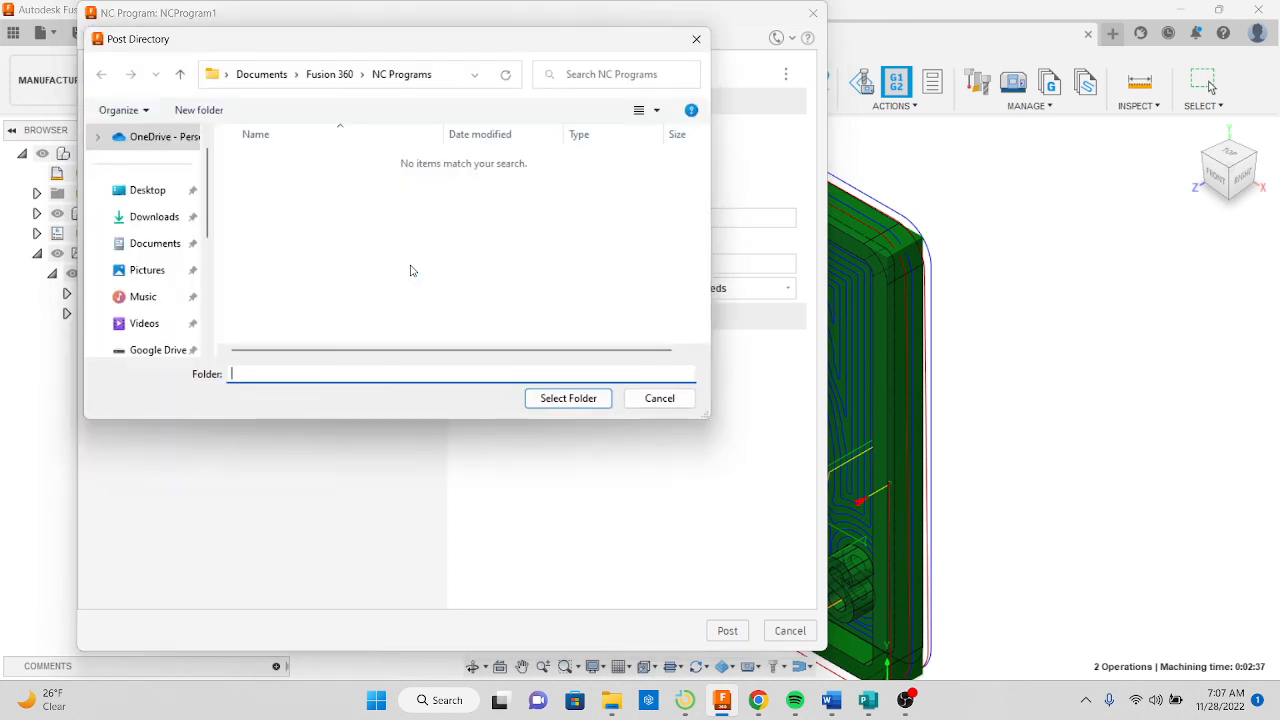
scroll(170, 300, down, 5)
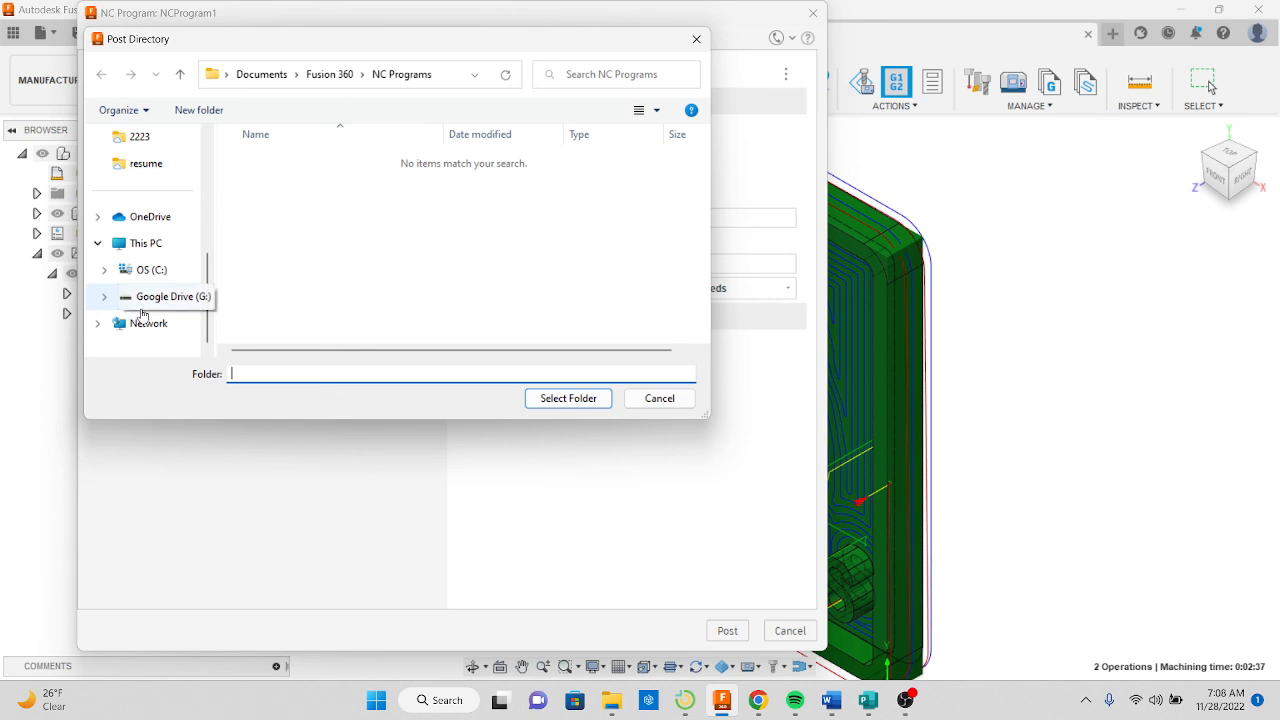
drag(207, 277, 210, 152)
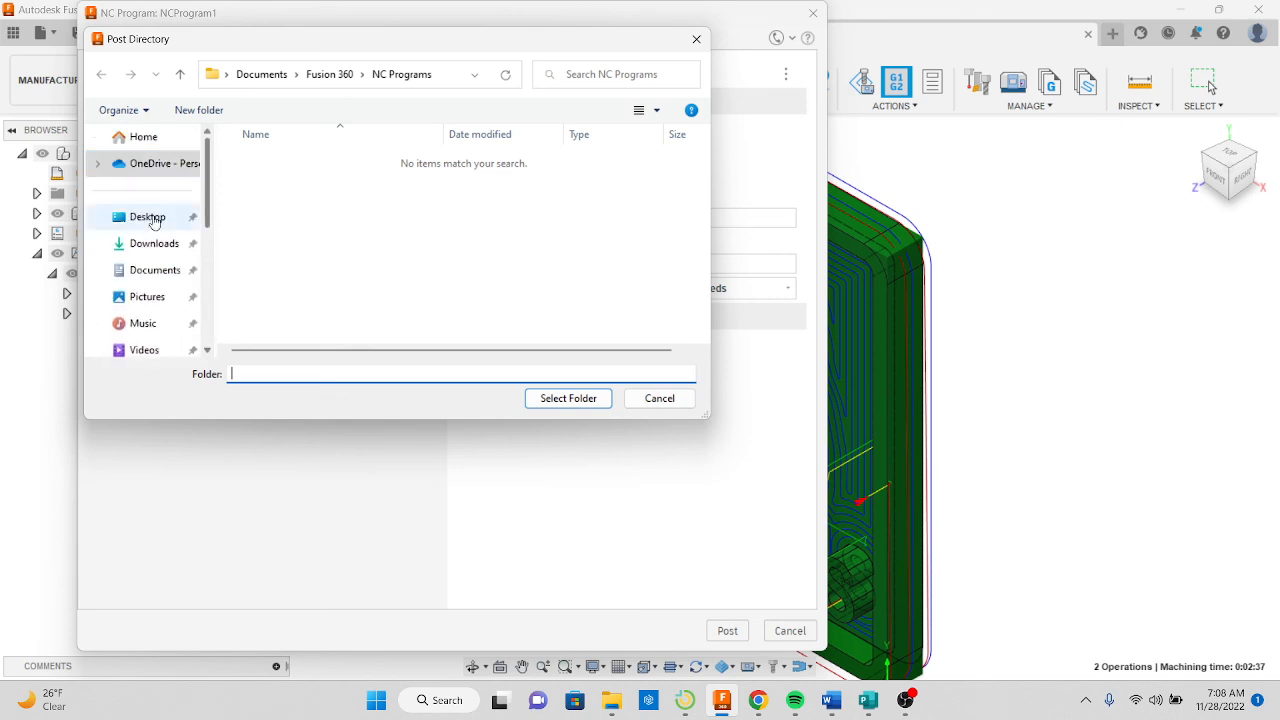
click(154, 218)
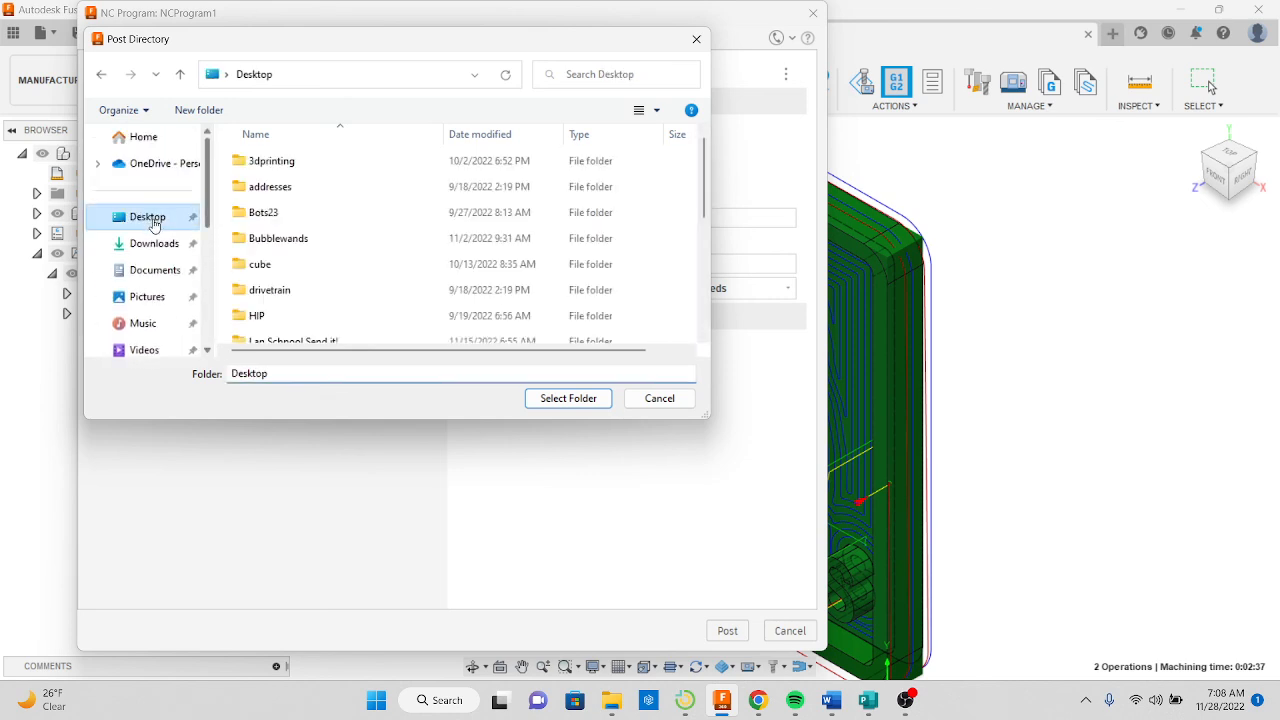
click(566, 398)
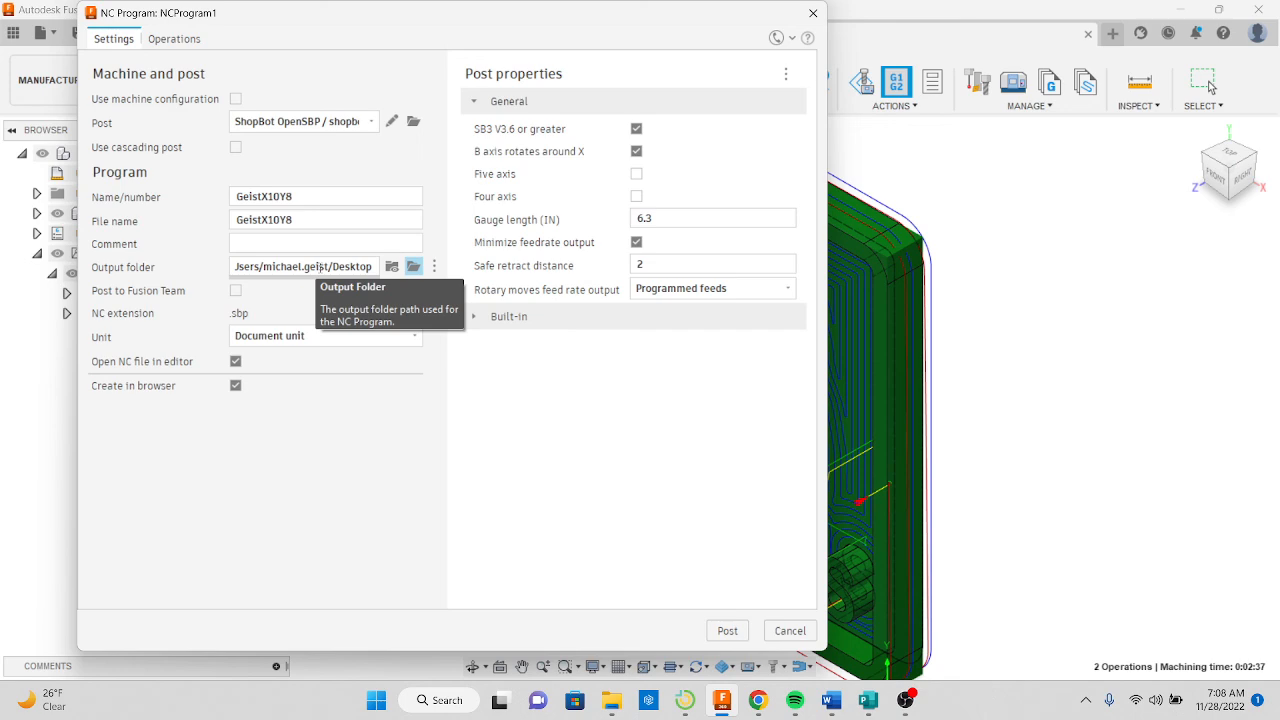
click(727, 631)
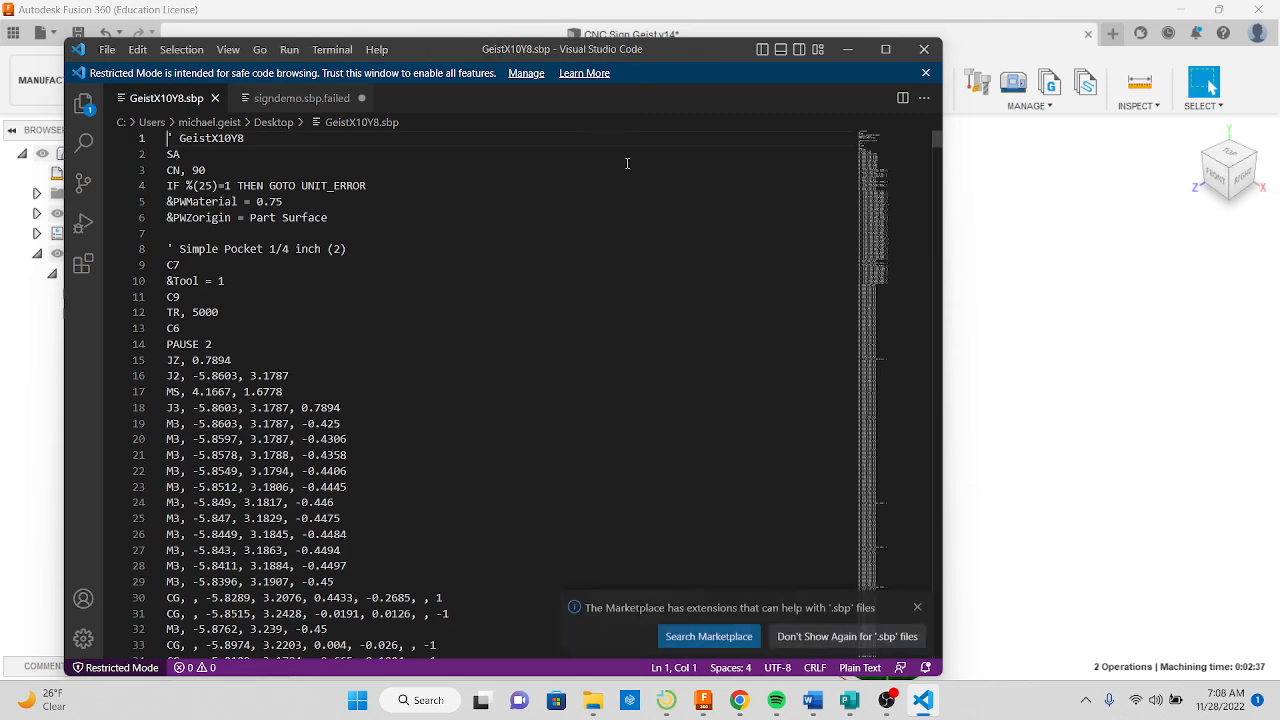
click(924, 49)
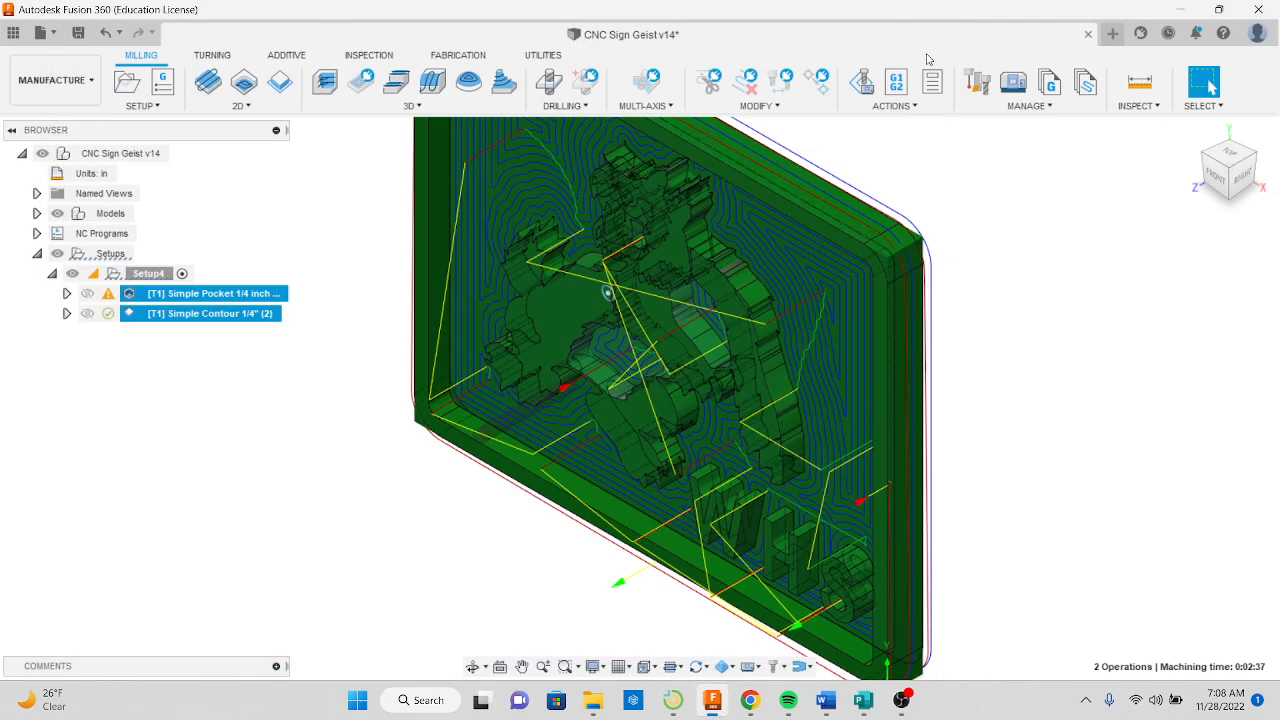
click(910, 706)
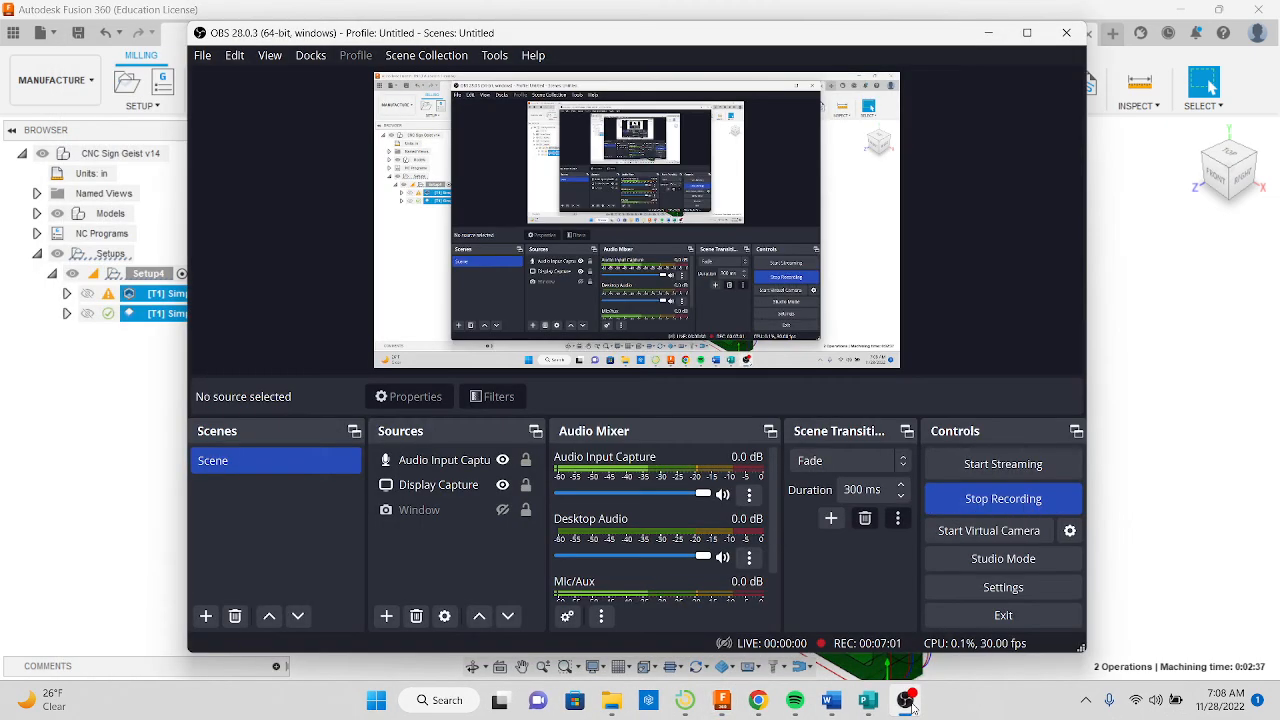